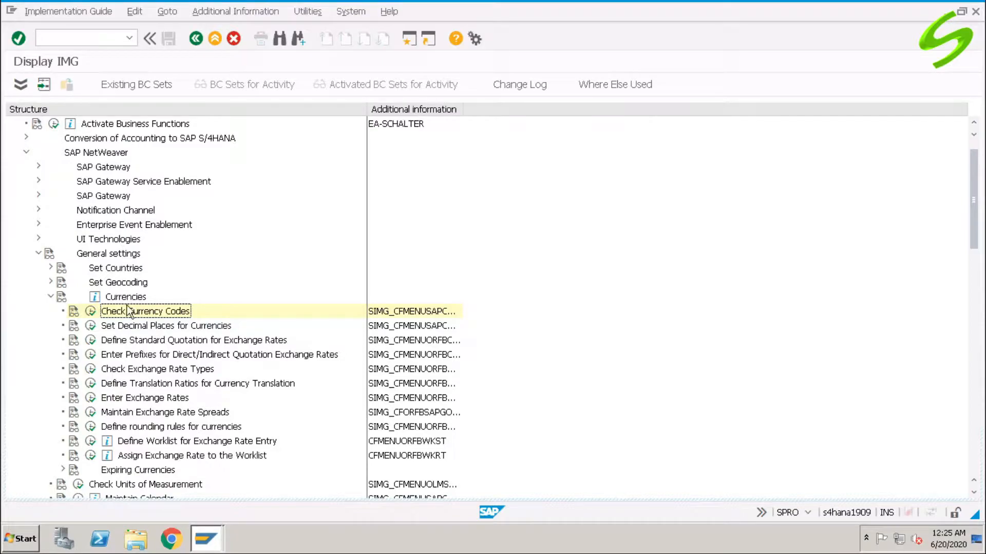
# - Open the Check Exchange Rate Types activity and start a new entry with exchange rate type A000
pyautogui.click(140, 371)
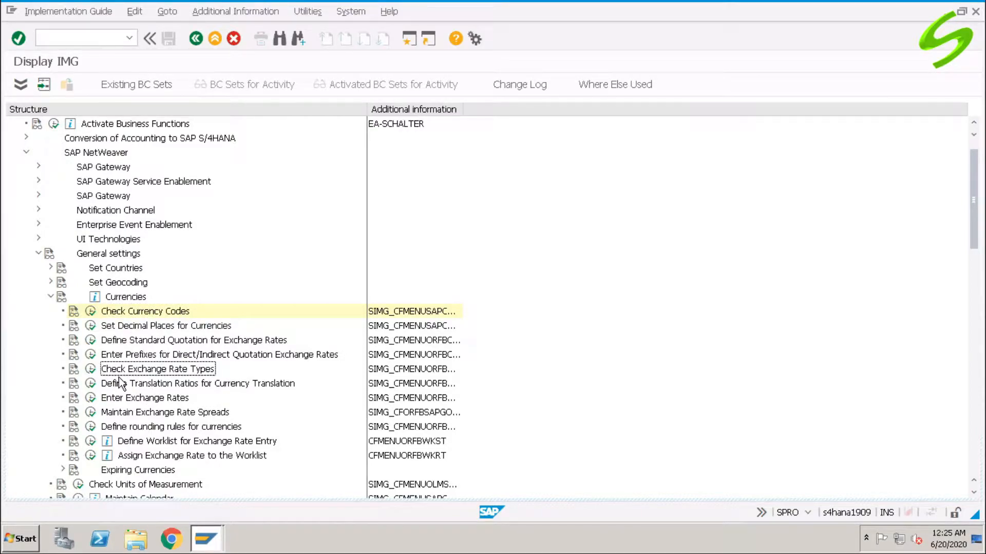
pyautogui.click(91, 369)
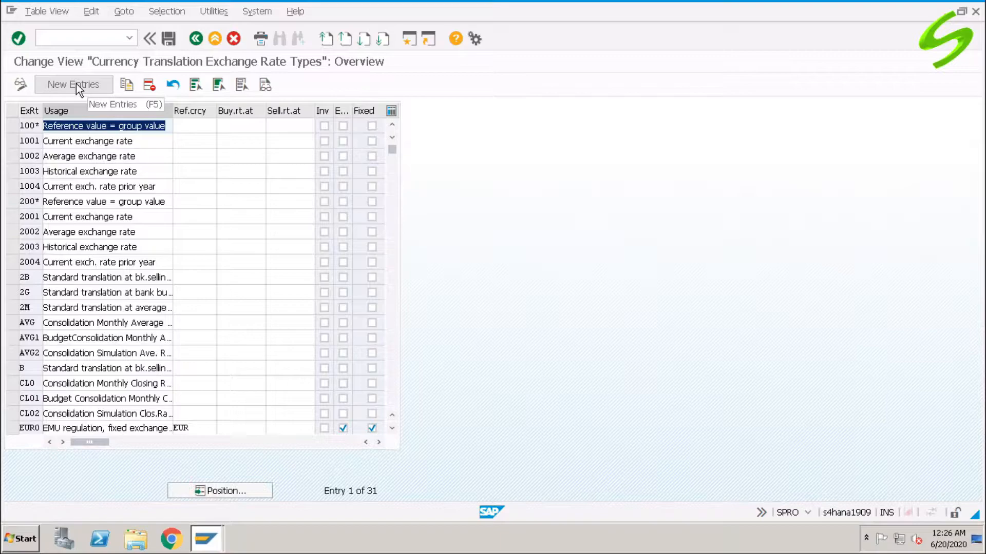
pyautogui.click(76, 84)
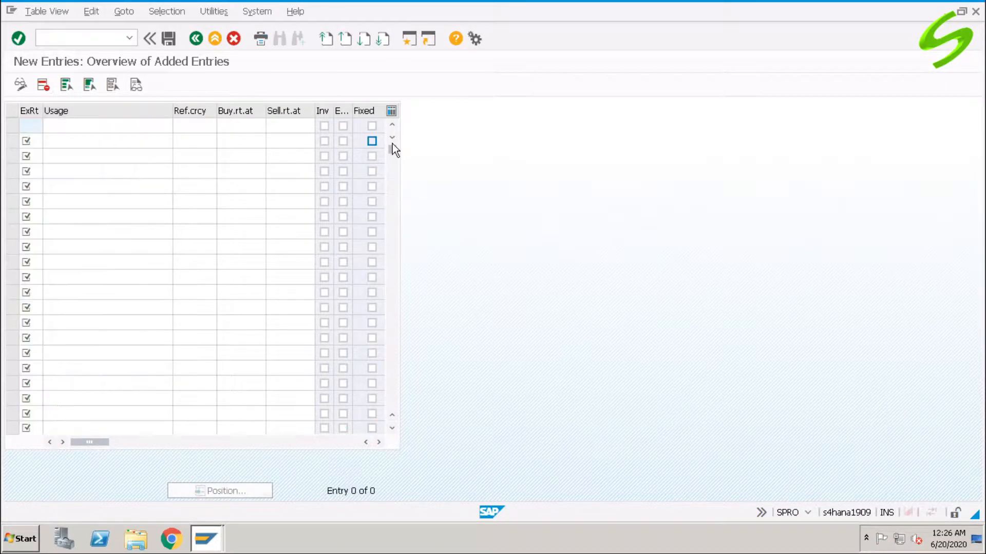
pyautogui.write('A000')
pyautogui.press('Tab')
# - Enter "Ex. rate type for ABC" as the usage of exchange rate type A000
pyautogui.write('Ex')
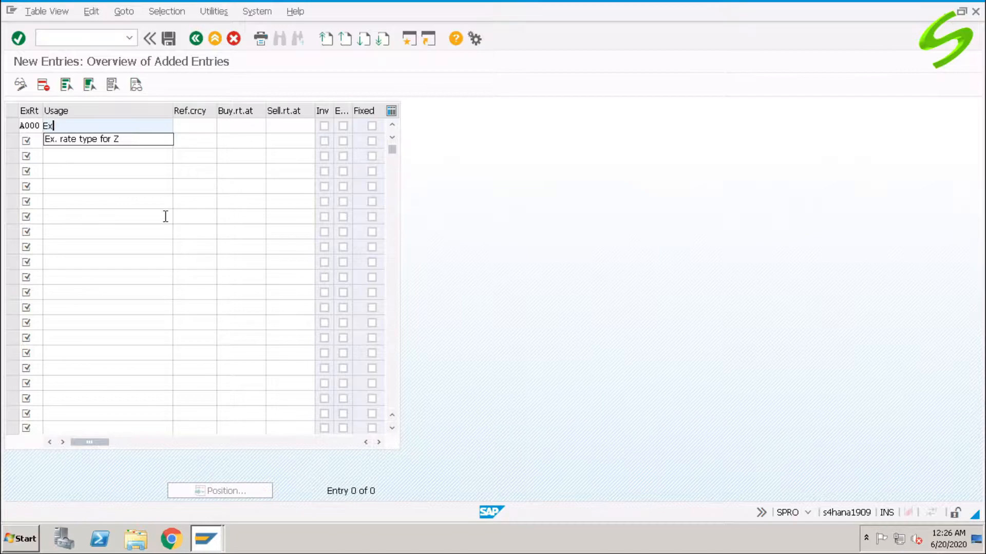
pyautogui.press('BackSpace')
pyautogui.write('x')
pyautogui.press('Down')
pyautogui.press('Return')
pyautogui.press('BackSpace')
pyautogui.write('ABC')
pyautogui.press('Tab')
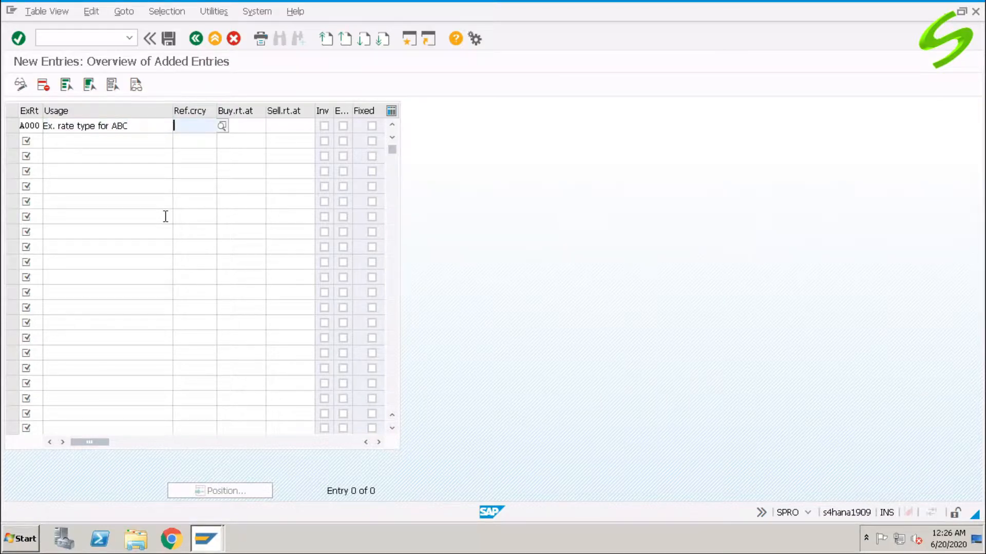
# - Set the reference currency of exchange rate type A000 to USD and save the entry
pyautogui.write('USD')
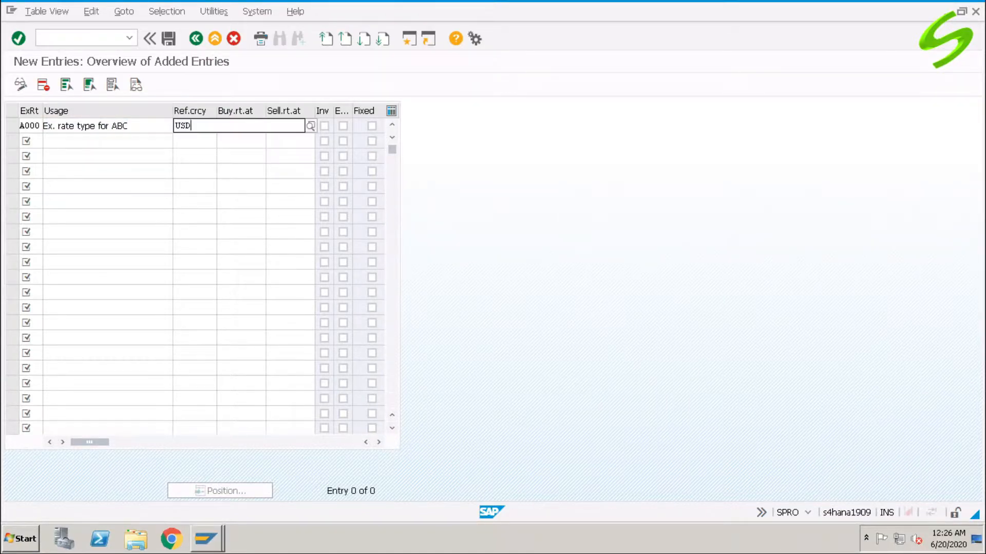
pyautogui.press('Tab')
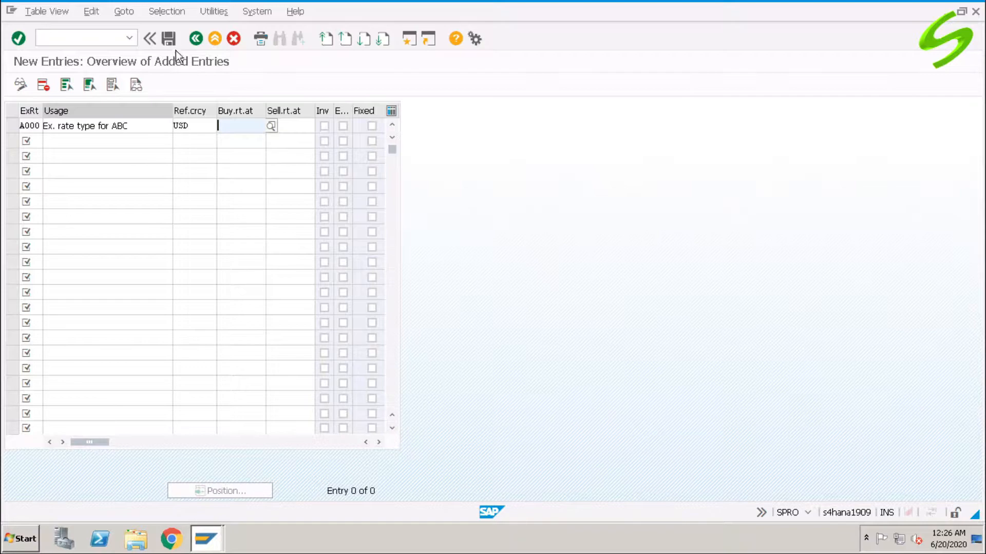
pyautogui.click(170, 39)
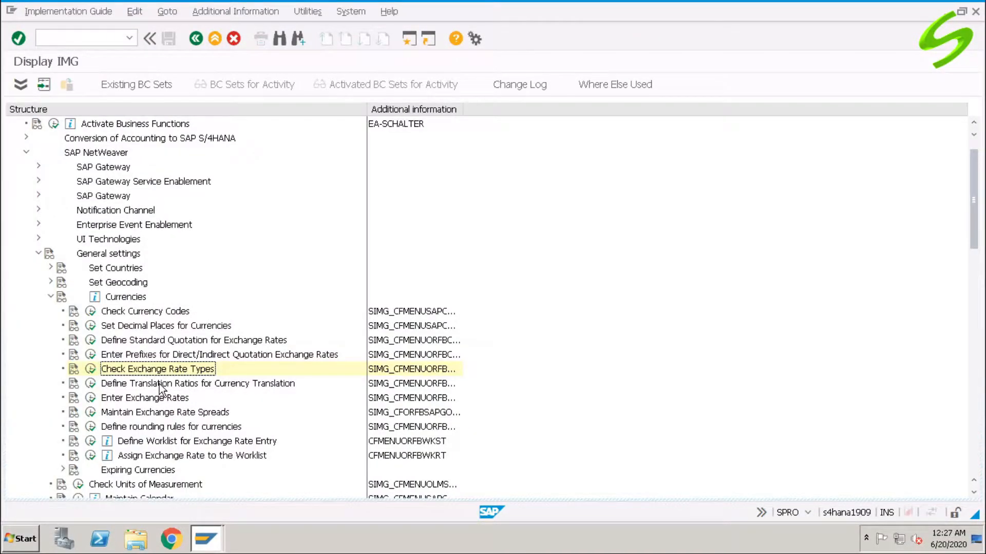
# - Open the Define Translation Ratios for Currency Translation activity, accepting the warning, and start adding new entries
pyautogui.click(185, 390)
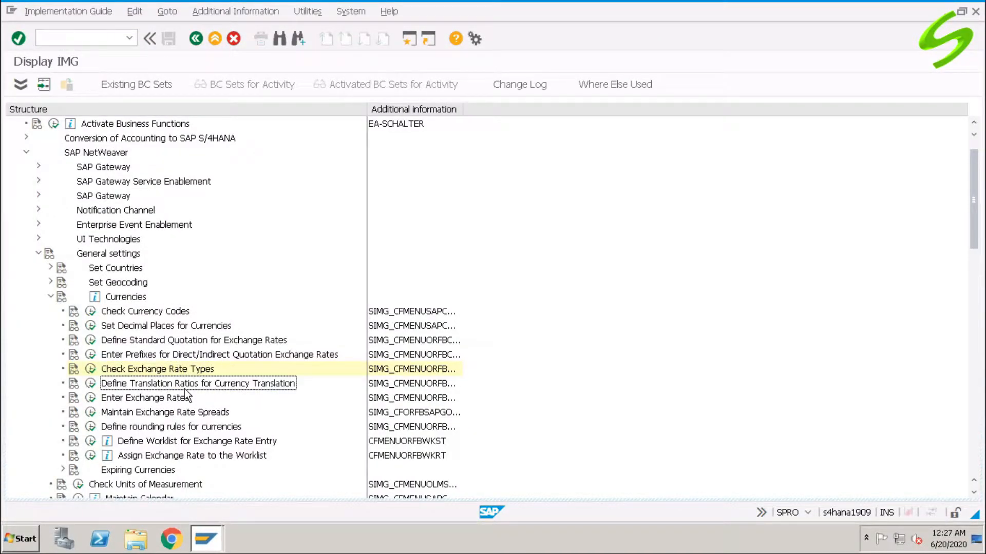
pyautogui.click(91, 385)
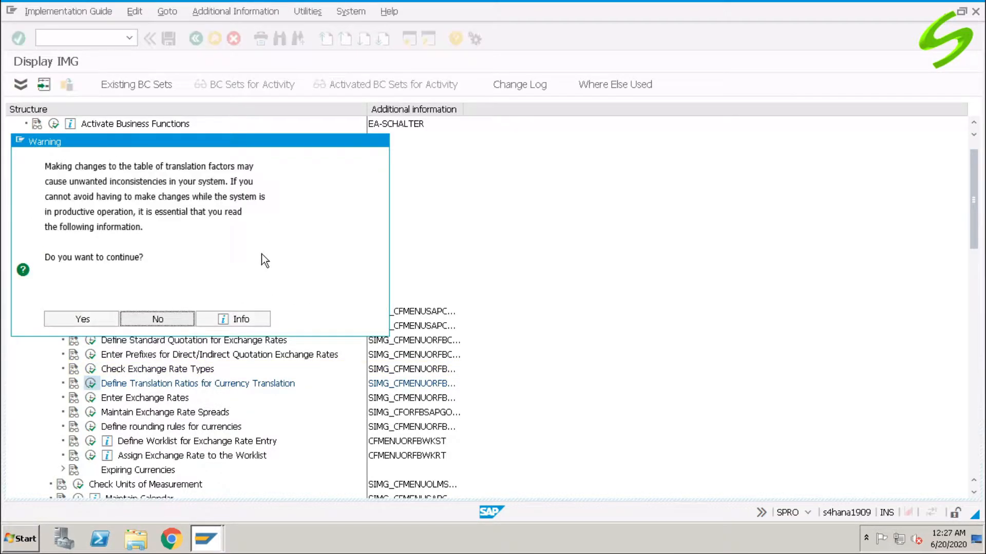
pyautogui.click(82, 319)
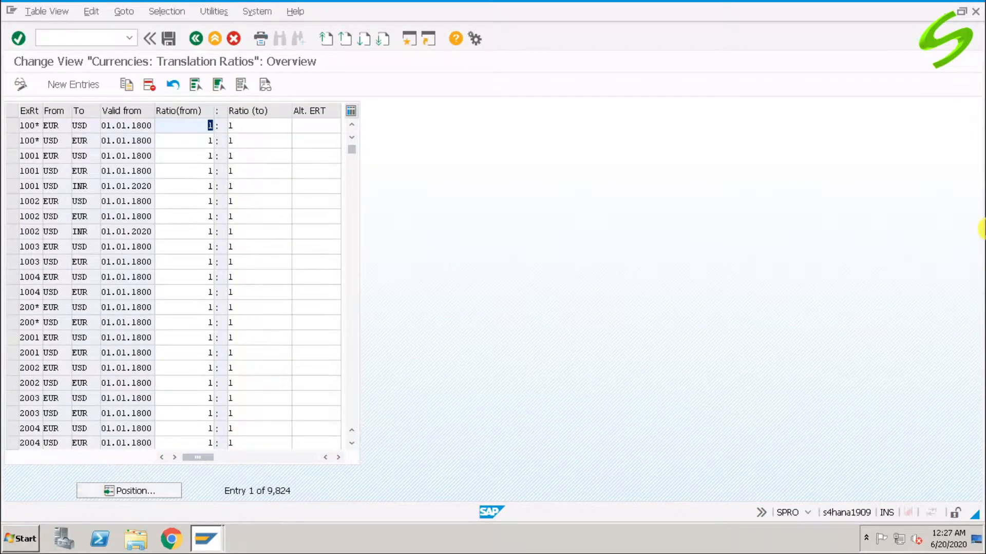
pyautogui.click(81, 87)
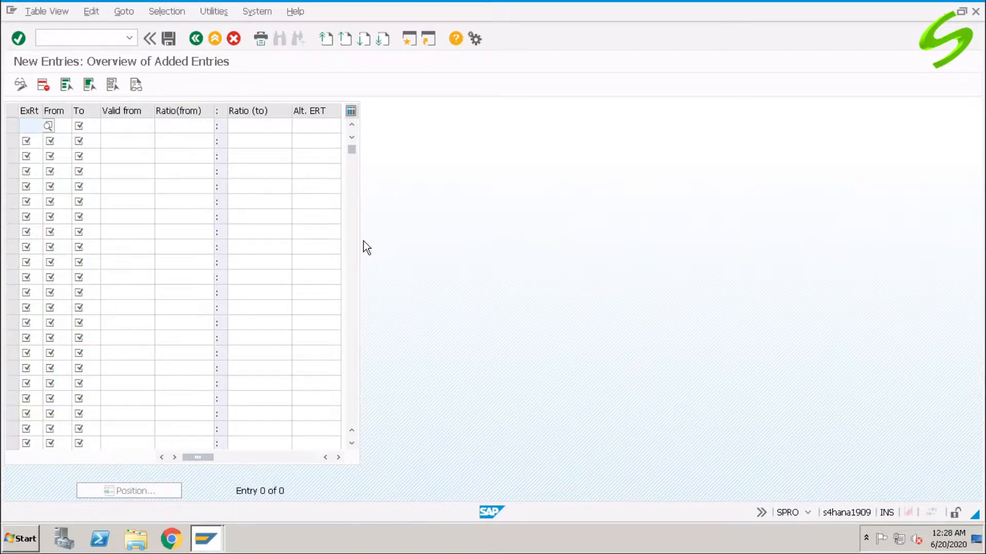
# - Fill the first translation ratio row with exchange rate type A000, from currency USD and to currency GBP
pyautogui.write('a000')
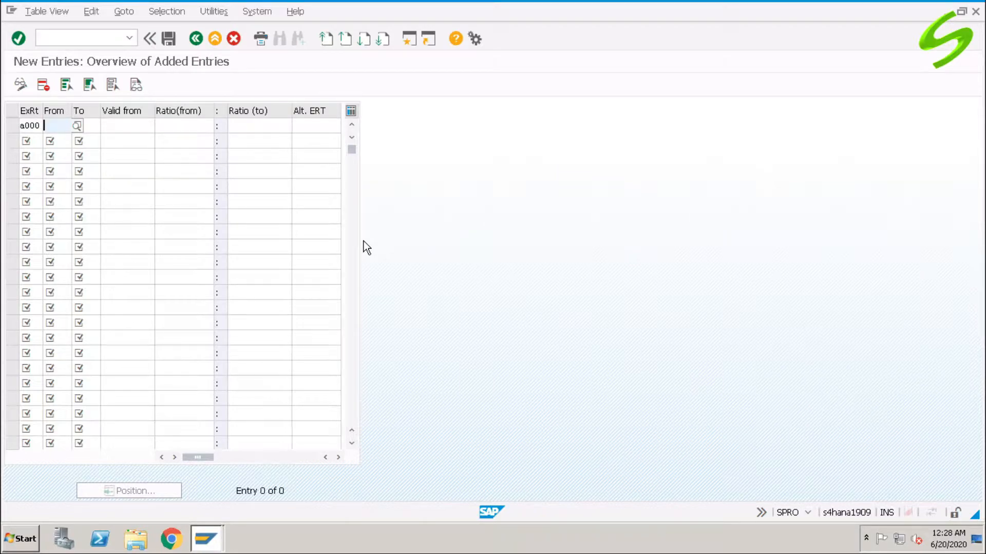
pyautogui.write('USD')
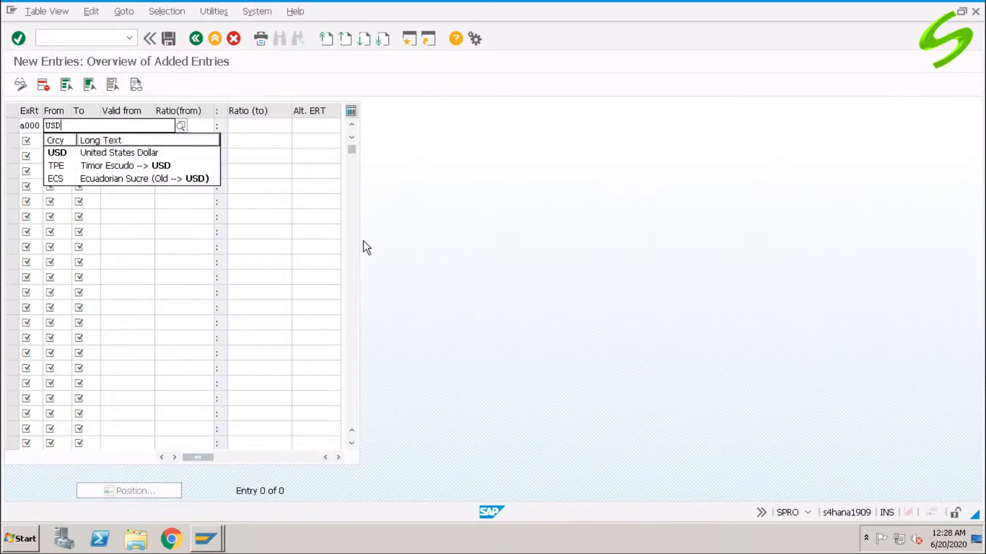
pyautogui.press('Tab')
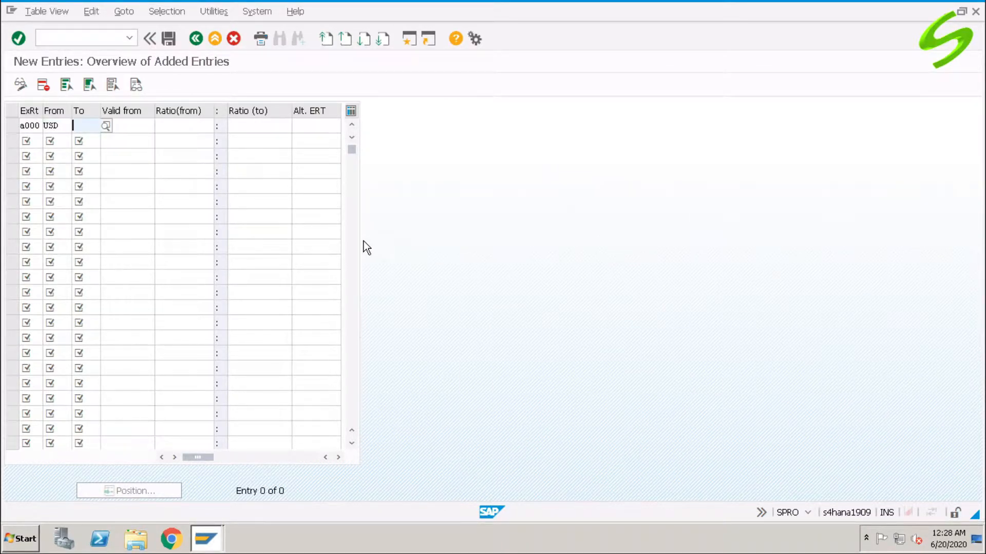
pyautogui.write('G')
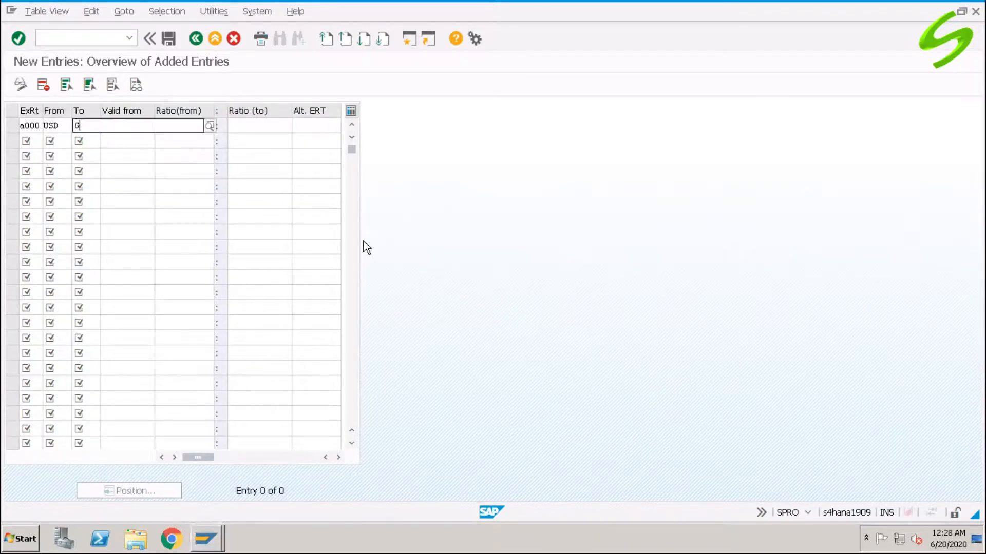
pyautogui.write('BP')
pyautogui.press('Tab')
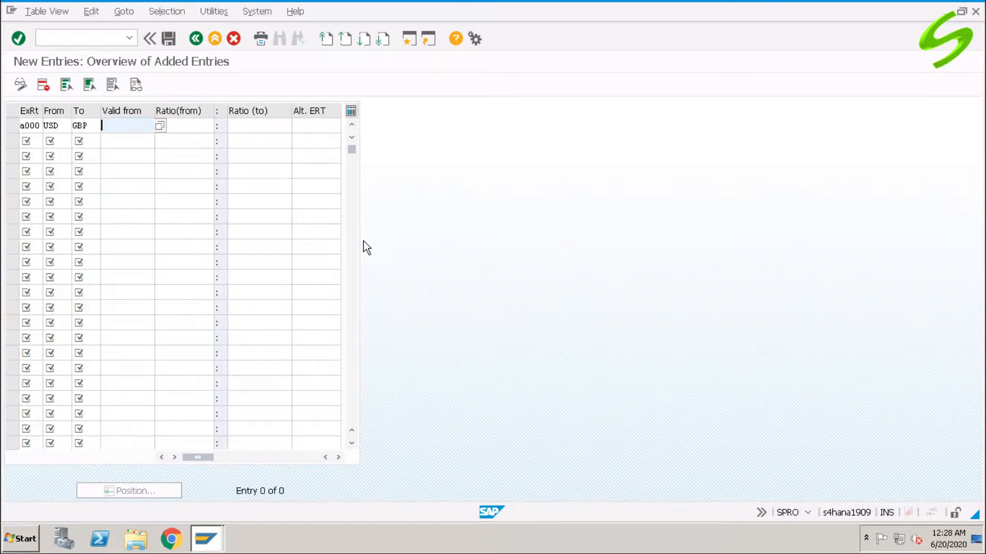
# - Set the USD to GBP row's valid-from date to 19.06.2020 and its translation ratio to 1:1
pyautogui.press('space')
pyautogui.press('Down')
pyautogui.press('Return')
pyautogui.press('Tab')
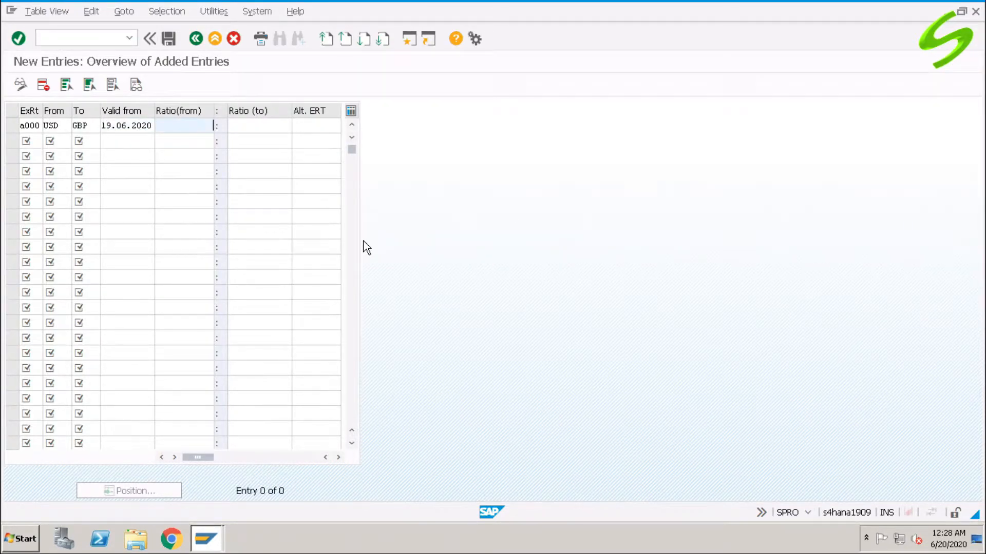
pyautogui.write('1')
pyautogui.press('Tab')
pyautogui.write('1')
pyautogui.press('Tab')
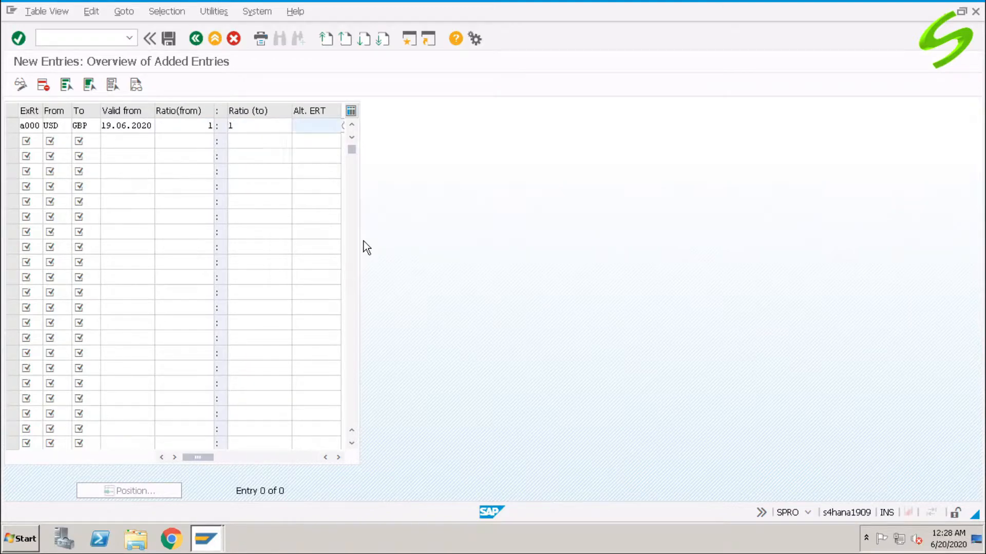
pyautogui.press('Tab')
# - Fill the second translation ratio row with exchange rate type A000, from currency USD and to currency JPY
pyautogui.write('a')
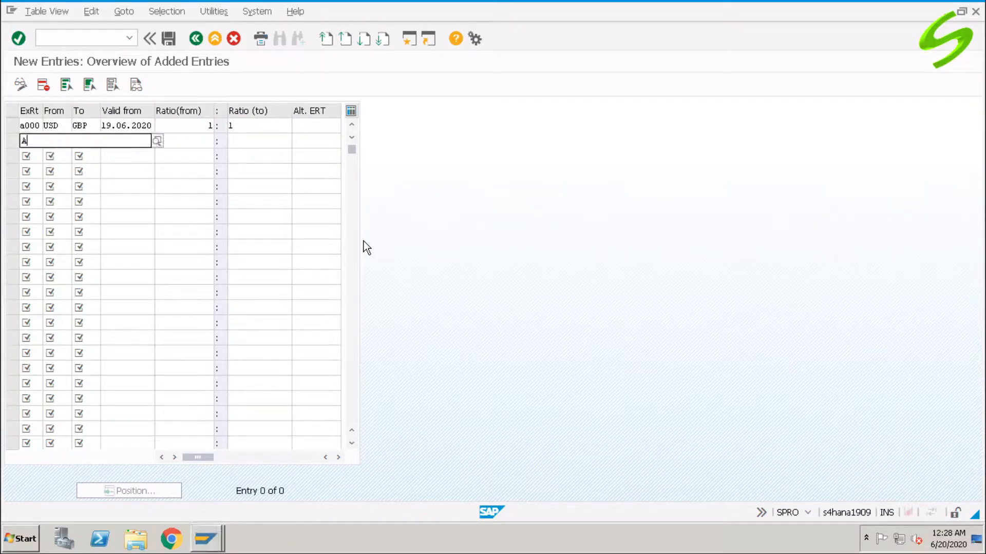
pyautogui.write('000')
pyautogui.press('Tab')
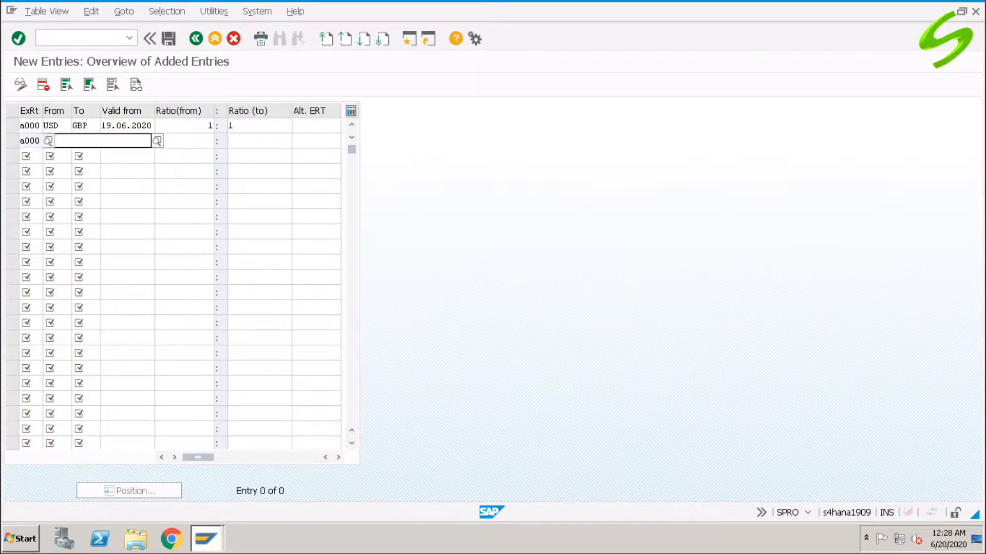
pyautogui.write('USD')
pyautogui.press('Tab')
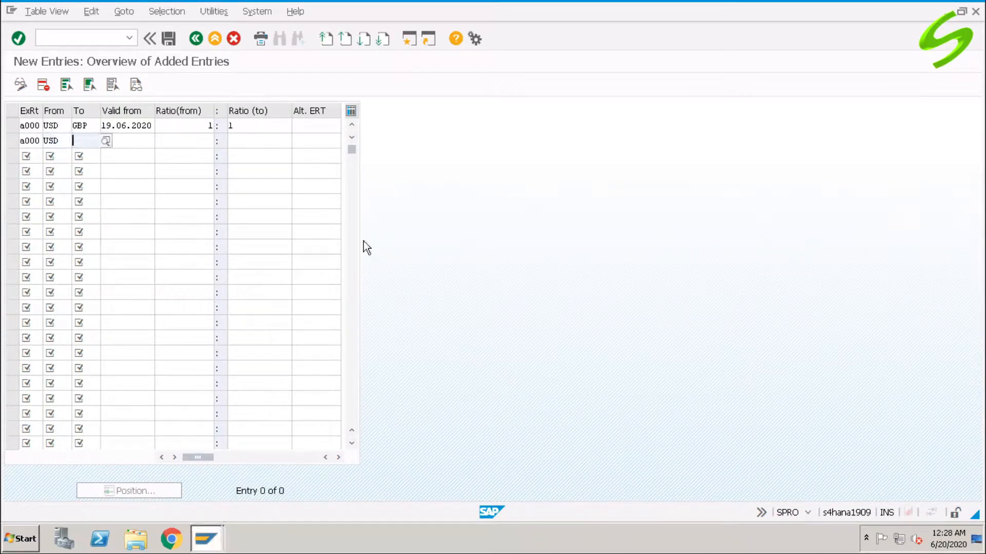
pyautogui.write('JPY')
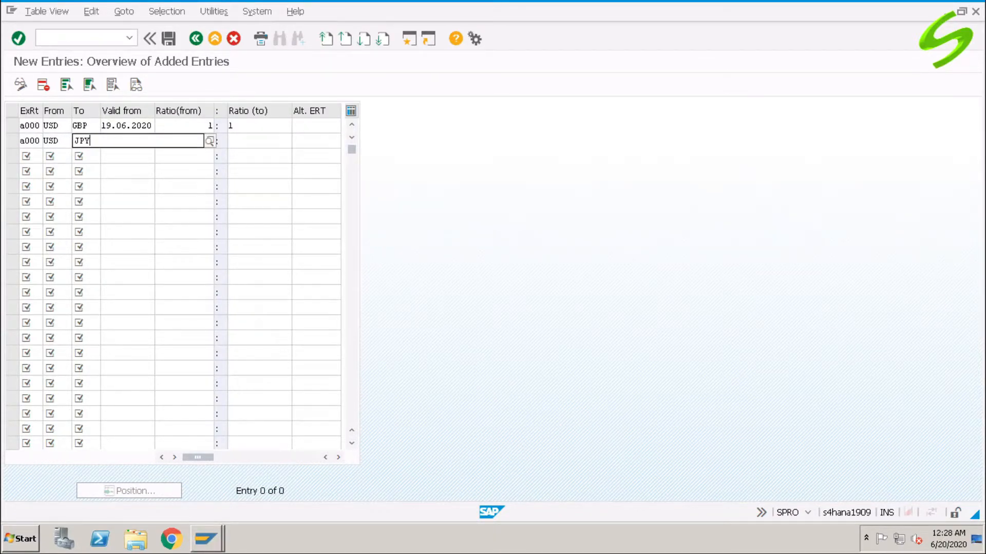
# - Set the USD to JPY row's valid-from date to 19.06.2020 and its translation ratio to 1:100
pyautogui.press('Tab')
pyautogui.write('1')
pyautogui.press('Down')
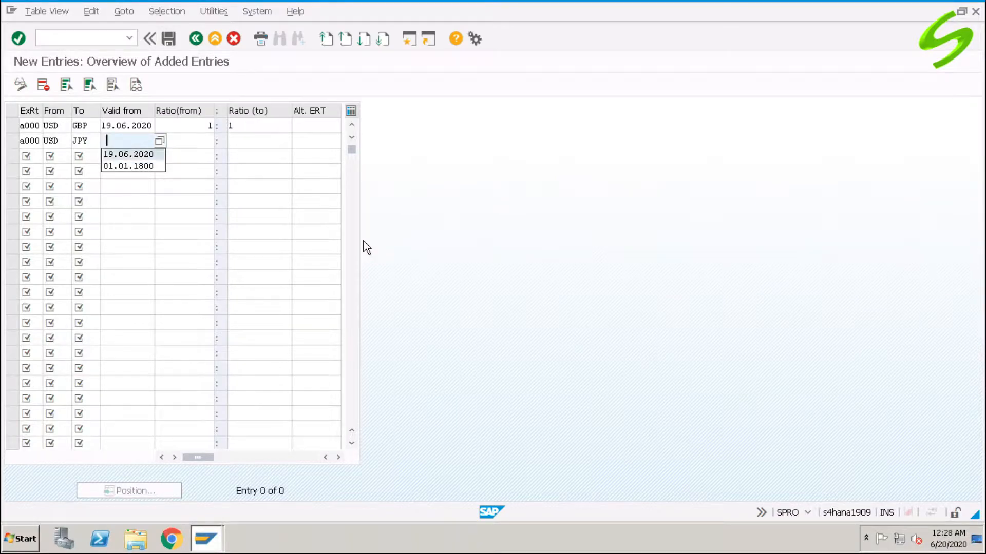
pyautogui.press('Return')
pyautogui.press('Tab')
pyautogui.write('1')
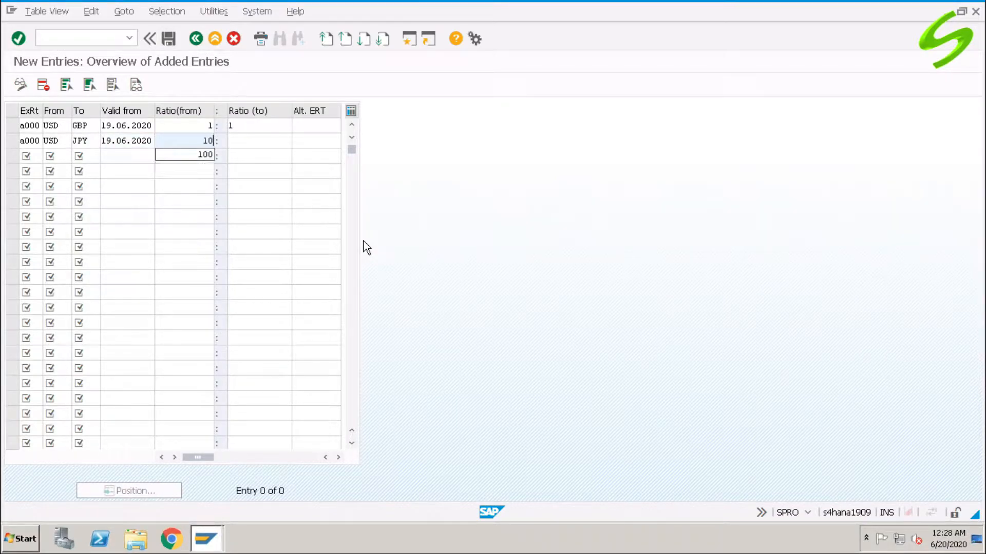
pyautogui.press('Tab')
pyautogui.write('100')
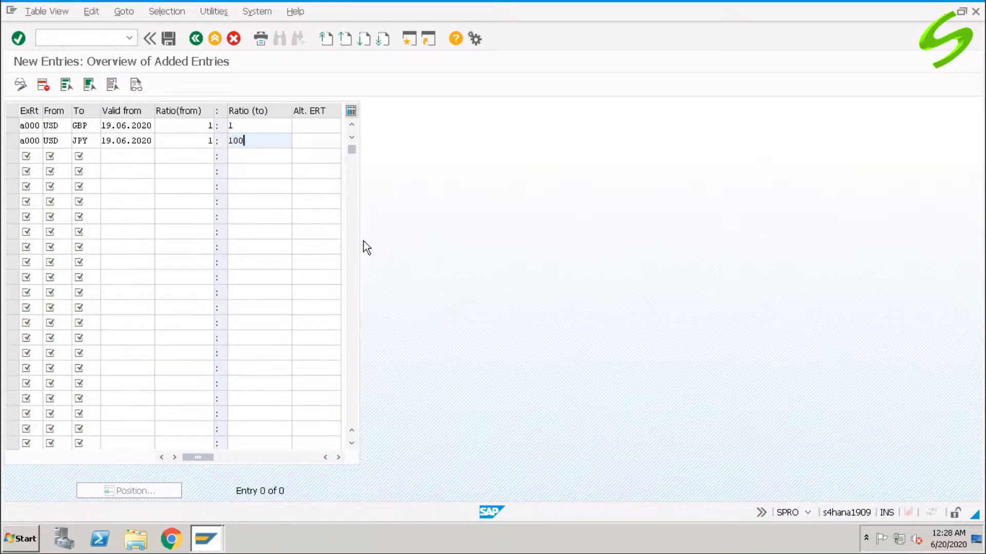
pyautogui.press('Tab')
# - Fill the third translation ratio row with exchange rate type A000, from currency GBP and to currency USD
pyautogui.press('Tab')
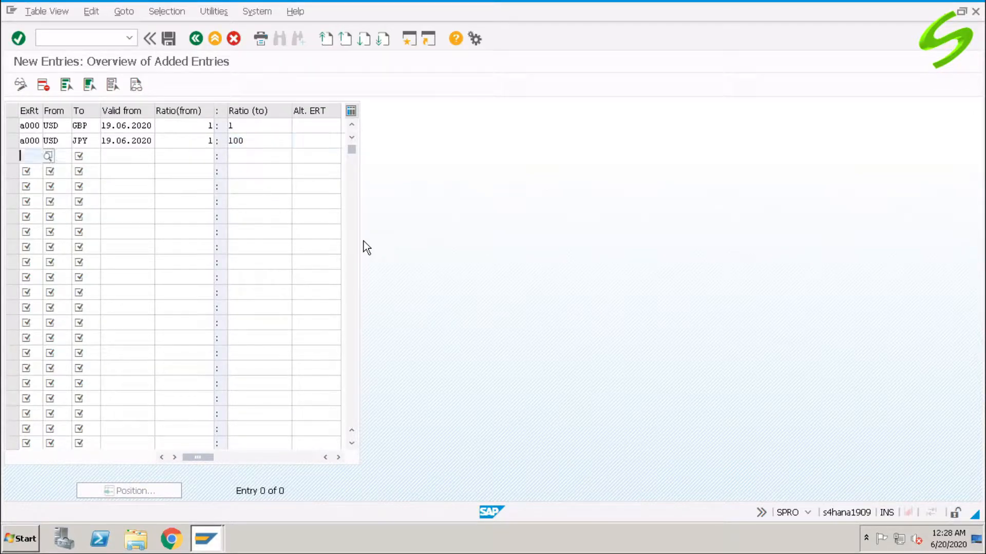
pyautogui.write('a000')
pyautogui.press('Tab')
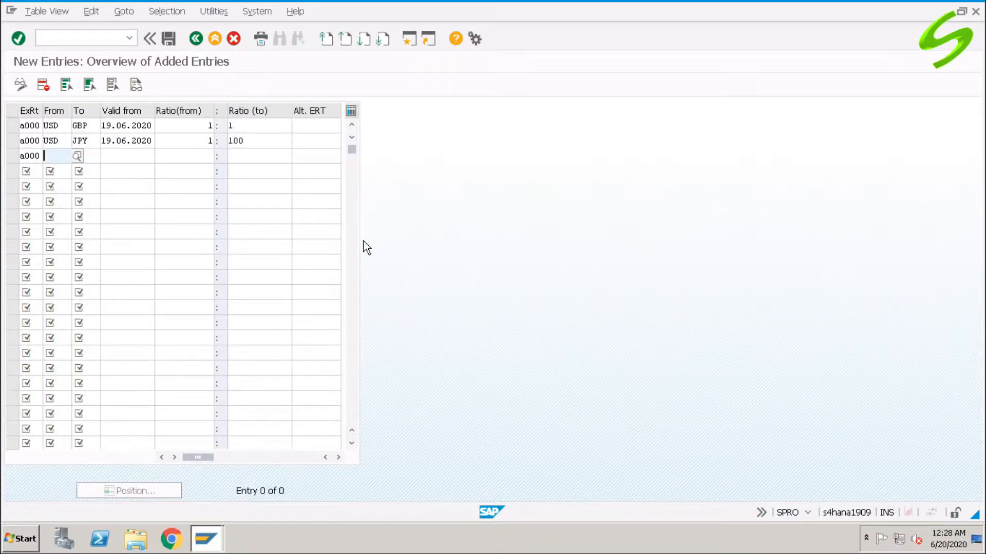
pyautogui.write('GBP')
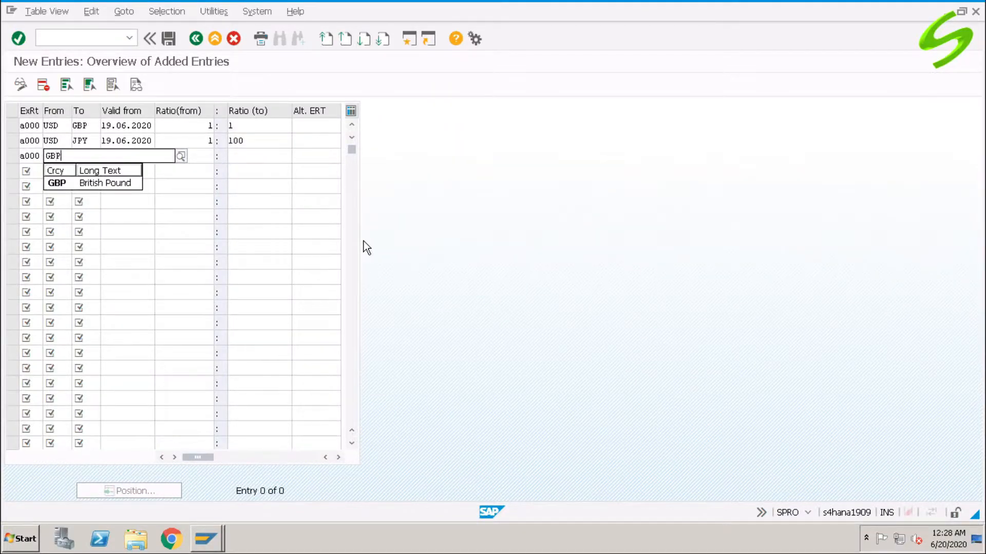
pyautogui.press('Tab')
pyautogui.write('USD')
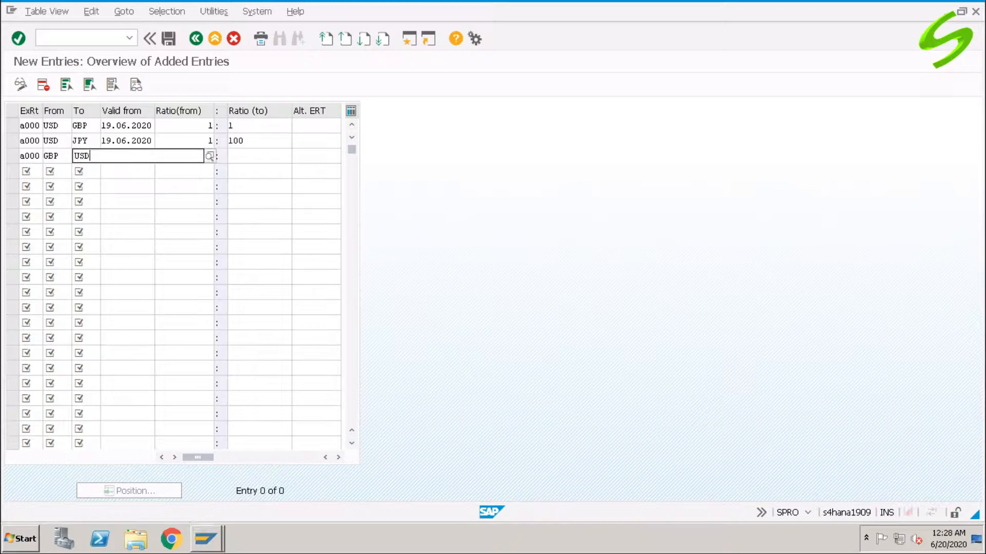
# - Set the GBP to USD row's valid-from date to 19.06.2020 and its translation ratio to 1:1
pyautogui.press('Tab')
pyautogui.press('Down')
pyautogui.press('Return')
pyautogui.press('Tab')
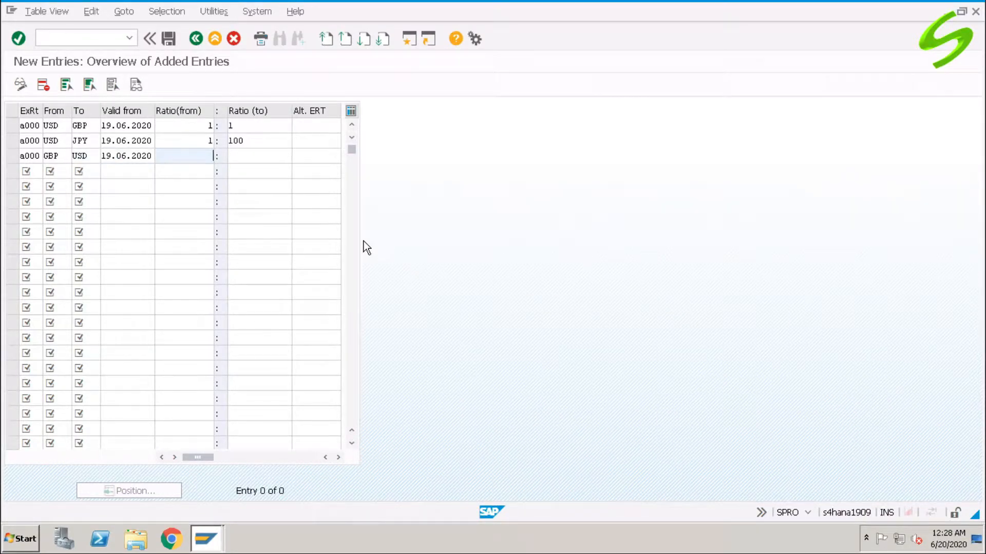
pyautogui.write('1')
pyautogui.press('Tab')
pyautogui.write('1')
pyautogui.press('Tab')
# - Fill the fourth translation ratio row with exchange rate type A000, from currency GBP and to currency JPY
pyautogui.press('Tab')
pyautogui.write('a000')
pyautogui.press('Tab')
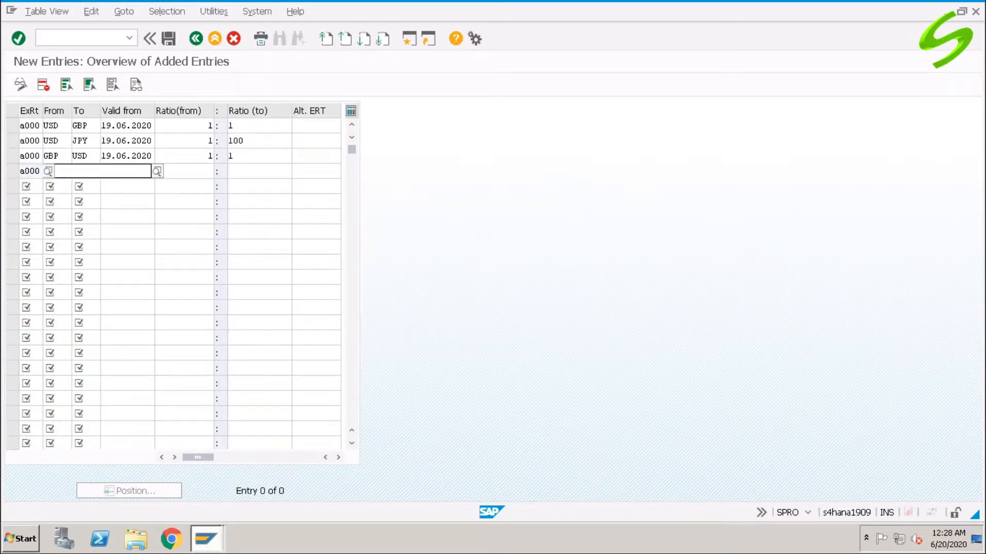
pyautogui.write('GBP')
pyautogui.press('Tab')
pyautogui.write('JPY')
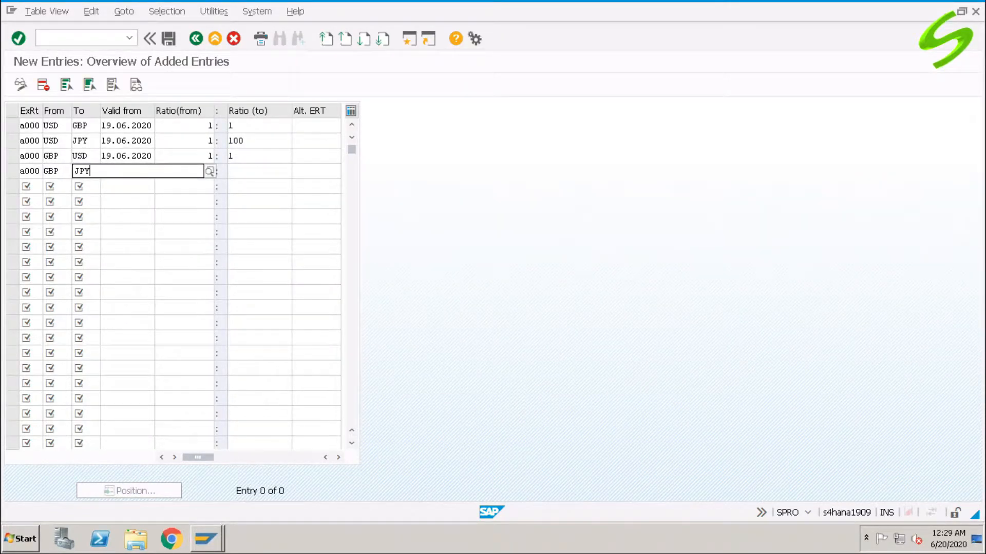
# - Set the GBP to JPY row's valid-from date to 19.06.2020 and its translation ratio to 1:100
pyautogui.press('Tab')
pyautogui.press('space')
pyautogui.press('Down')
pyautogui.press('Return')
pyautogui.press('Tab')
pyautogui.write('1')
pyautogui.press('Tab')
pyautogui.write('100')
pyautogui.press('Tab')
pyautogui.press('Tab')
# - Fill the fifth translation ratio row with exchange rate type A000, from currency JPY and to currency USD
pyautogui.write('a')
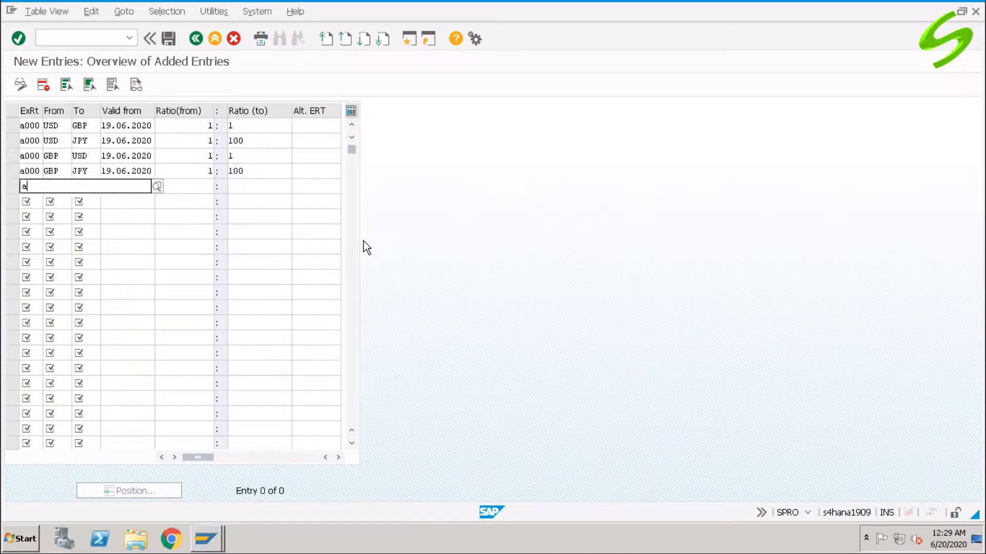
pyautogui.write('000')
pyautogui.press('Tab')
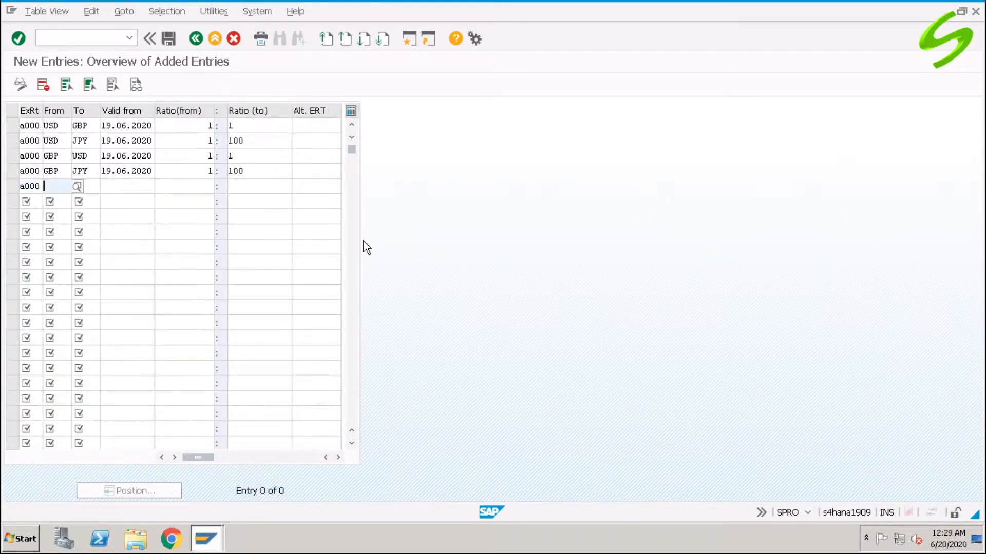
pyautogui.write('USD')
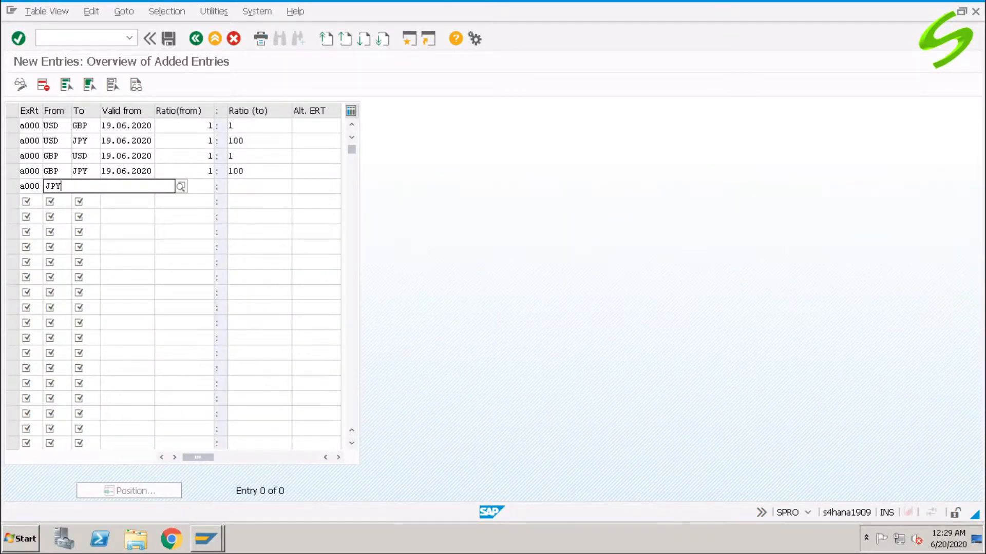
pyautogui.write('ISD')
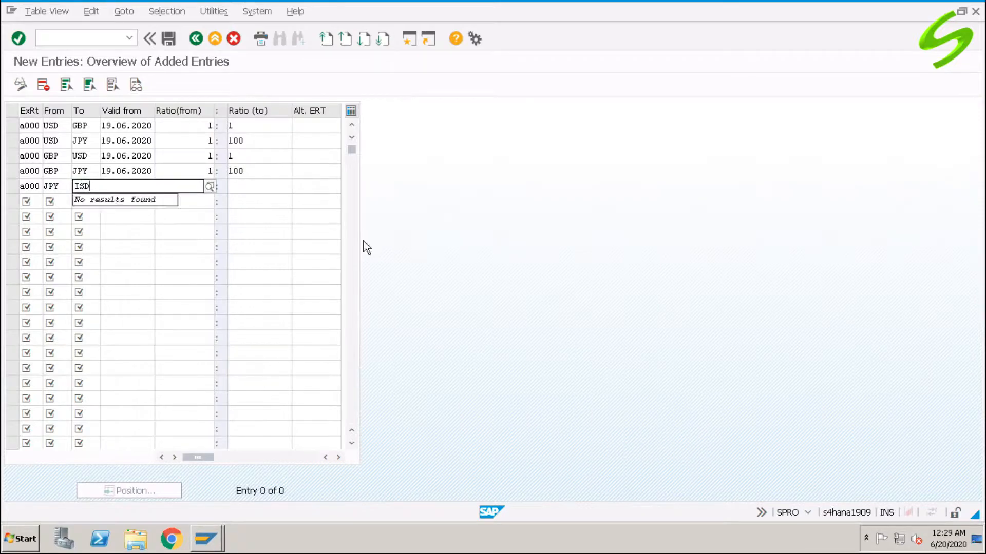
pyautogui.press('BackSpace')
pyautogui.press('BackSpace')
pyautogui.press('BackSpace')
pyautogui.write('USD')
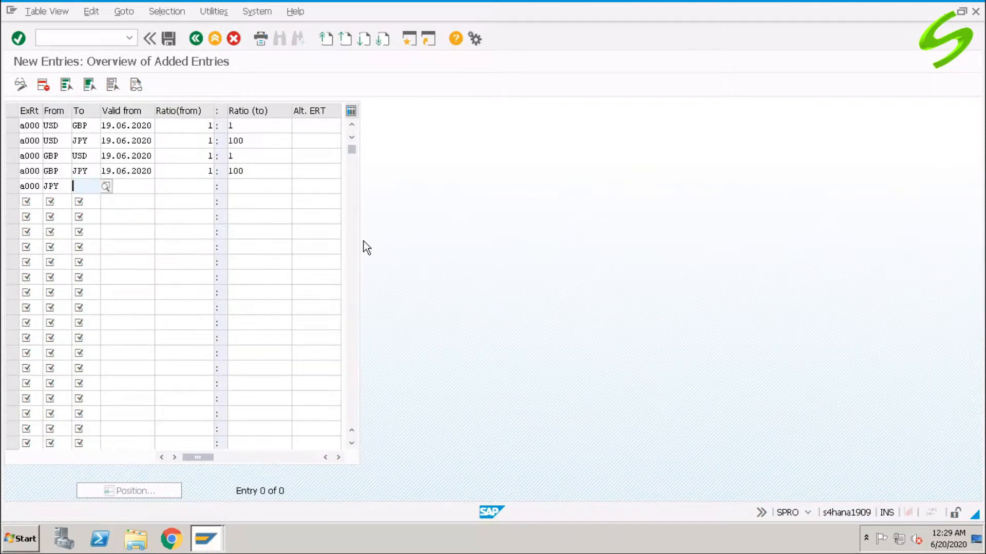
# - Set the JPY to USD row's valid-from date to 19.06.2020 and its translation ratio to 100:1
pyautogui.press('Tab')
pyautogui.press('Down')
pyautogui.press('Tab')
pyautogui.write('100')
pyautogui.press('Tab')
pyautogui.write('1')
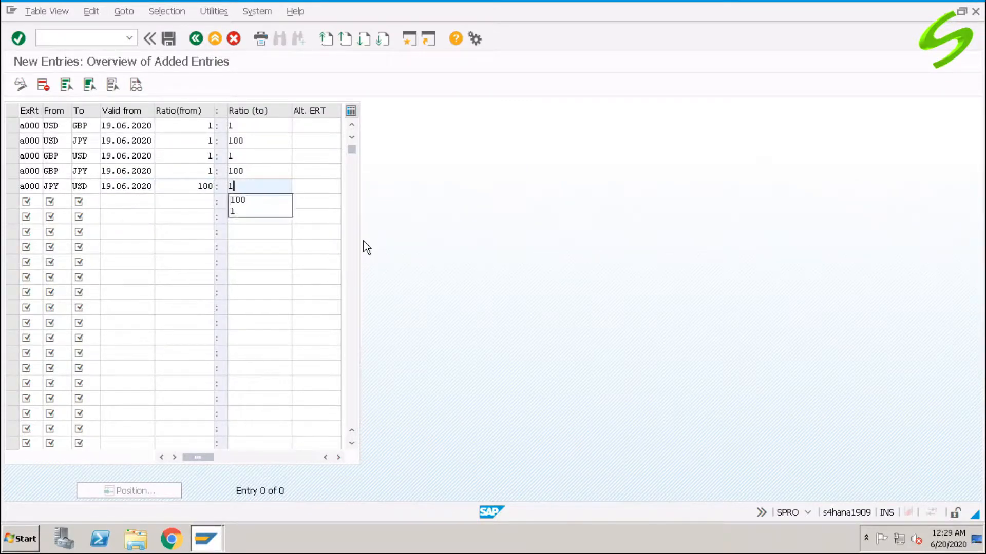
# - Fill the sixth translation ratio row with exchange rate type A000, from currency JPY and to currency GBP
pyautogui.press('Tab')
pyautogui.press('Tab')
pyautogui.write('a000')
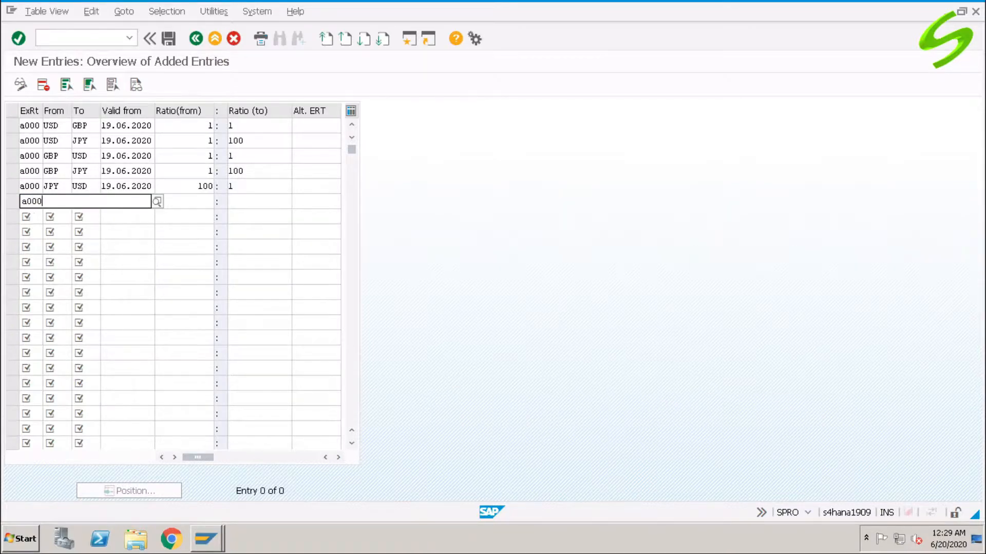
pyautogui.press('Tab')
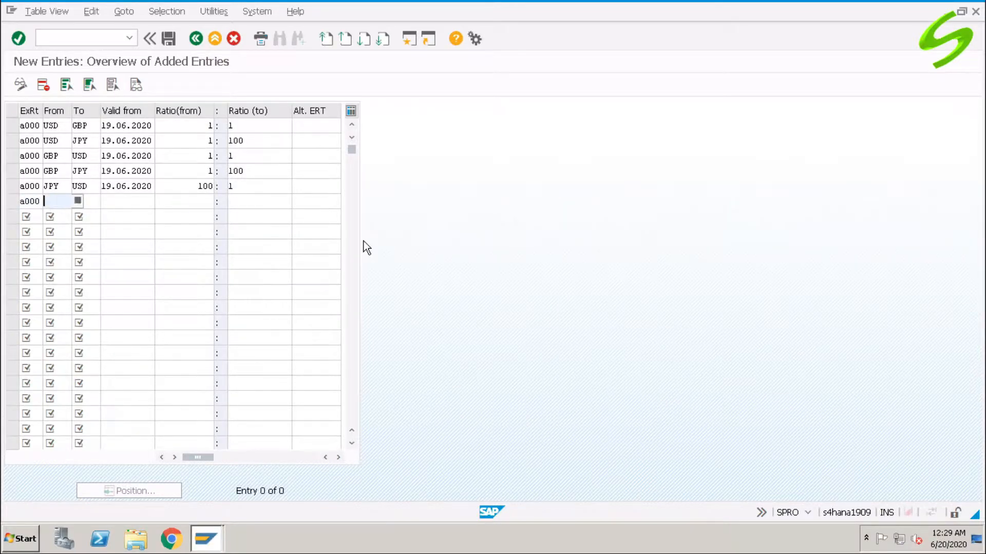
pyautogui.write('JPY')
pyautogui.press('Tab')
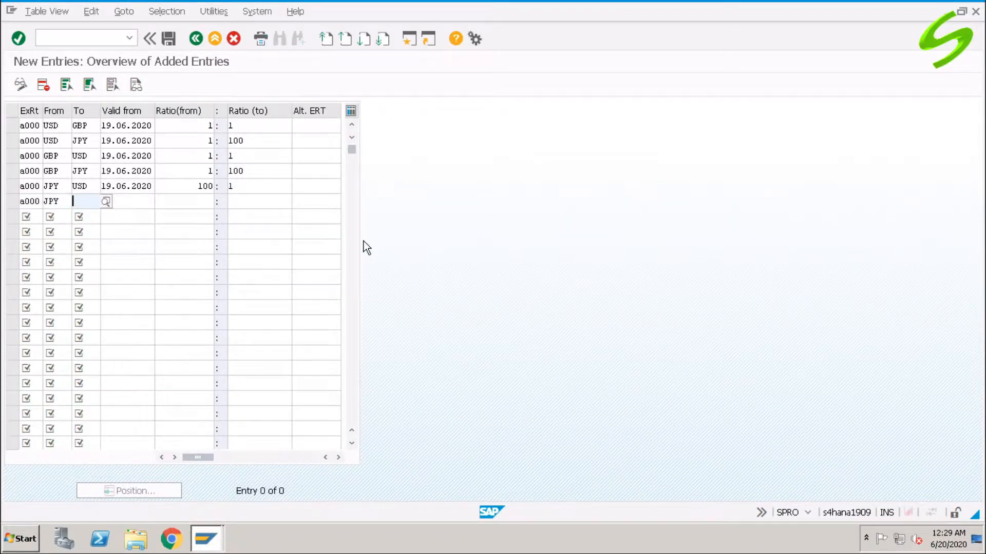
pyautogui.write('GBP')
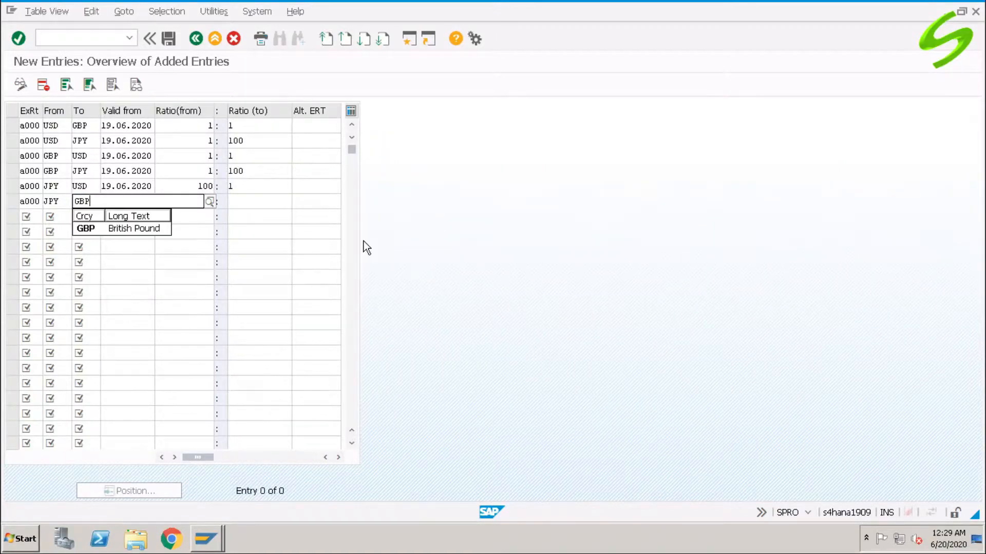
# - Set the JPY to GBP row's valid-from date to 19.06.2020 and its translation ratio to 100:1
pyautogui.press('Tab')
pyautogui.press('Return')
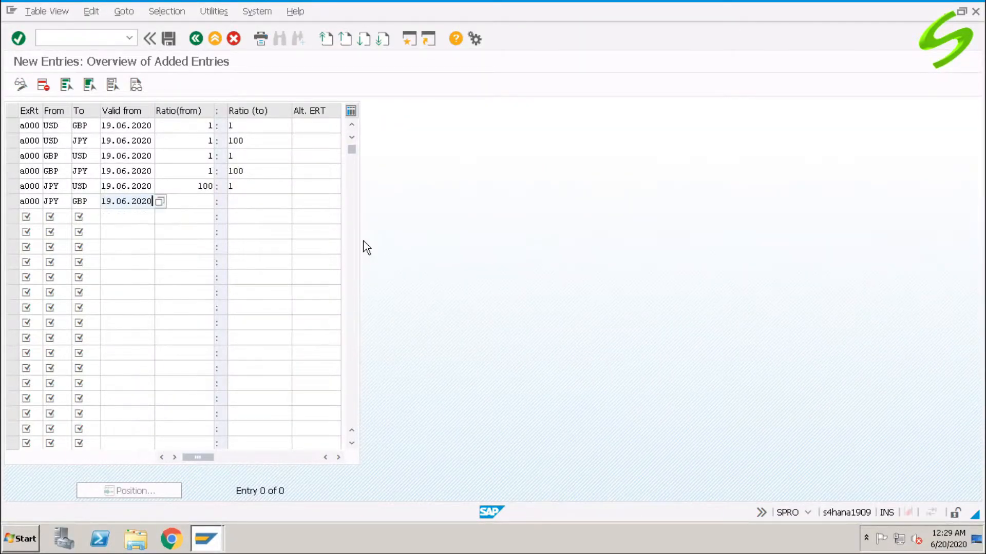
pyautogui.press('Tab')
pyautogui.write('100')
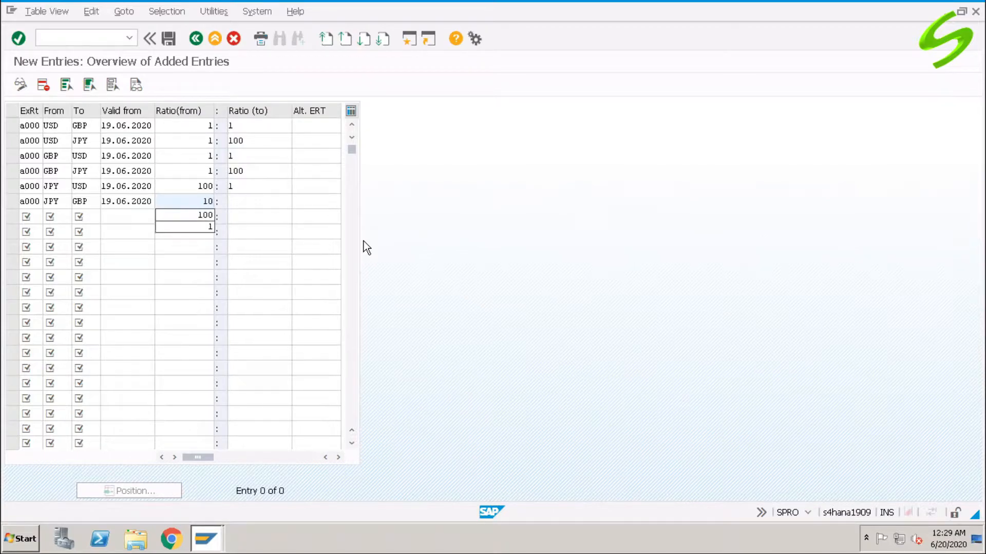
pyautogui.press('Tab')
pyautogui.write('1')
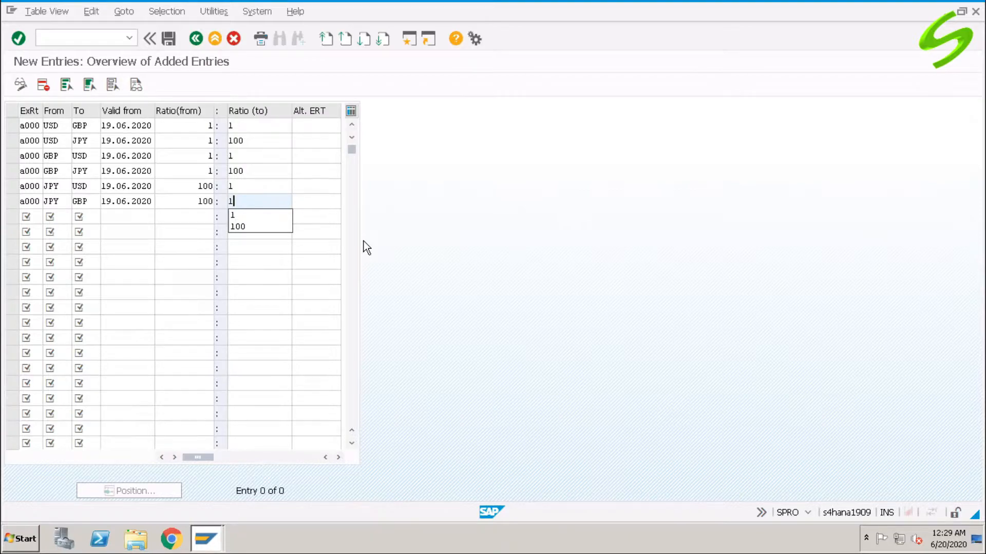
# - Save the new translation ratios and return to the translation ratios overview
pyautogui.press('Return')
pyautogui.hotkey('ctrl', 's')
pyautogui.press('F3')
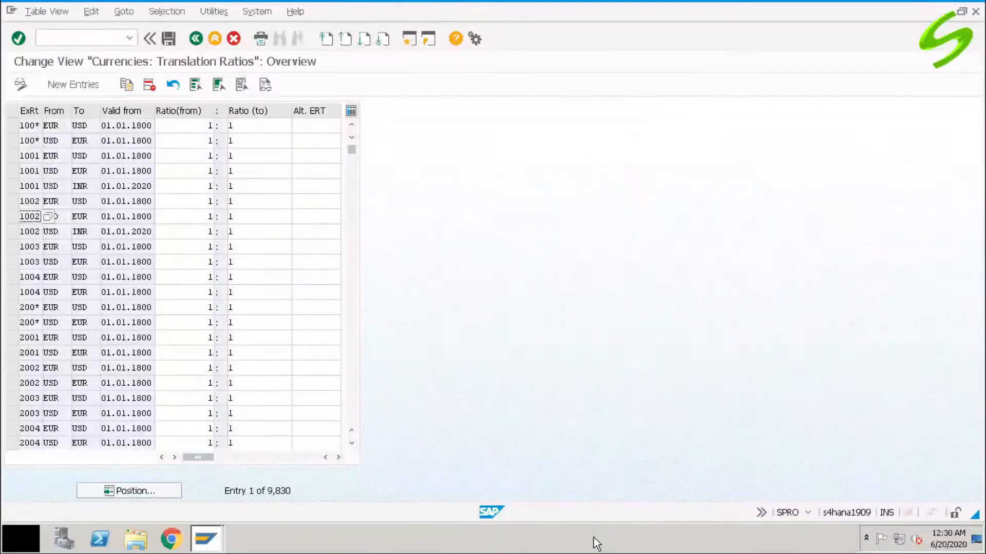
pyautogui.click(95, 39)
pyautogui.write('/n')
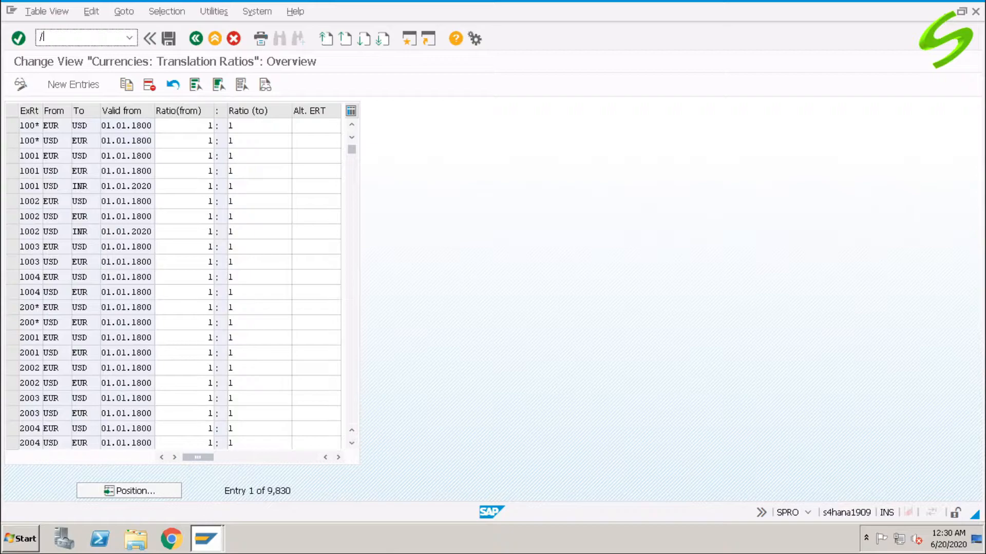
pyautogui.press('BackSpace')
pyautogui.press('BackSpace')
# - Return to the IMG structure and start new entries in the Enter Exchange Rates activity
pyautogui.click(199, 38)
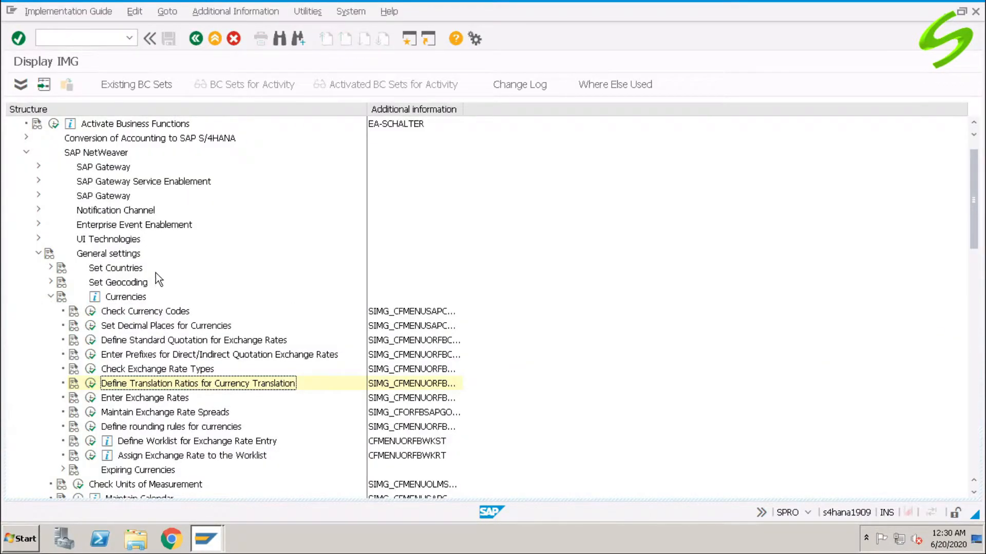
pyautogui.click(149, 403)
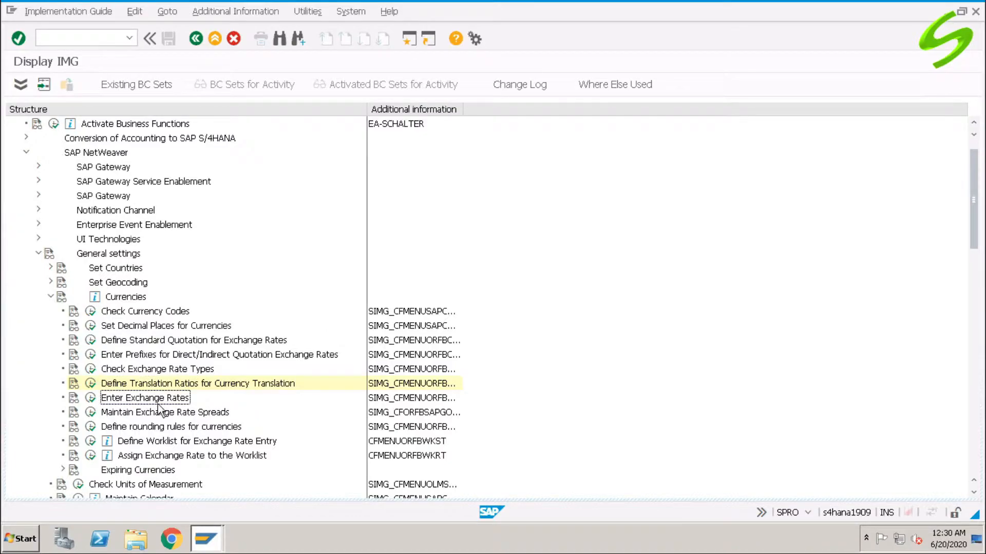
pyautogui.click(90, 398)
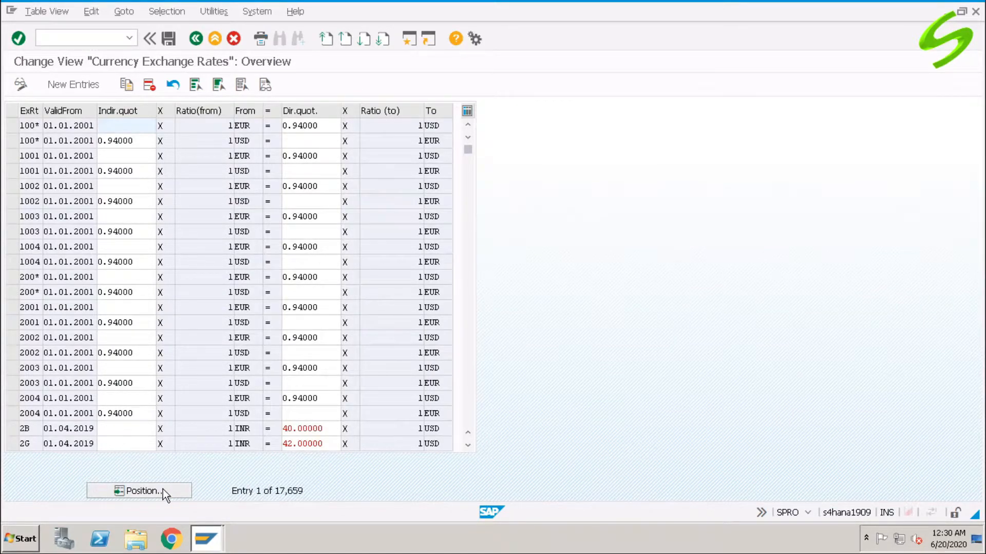
pyautogui.click(91, 84)
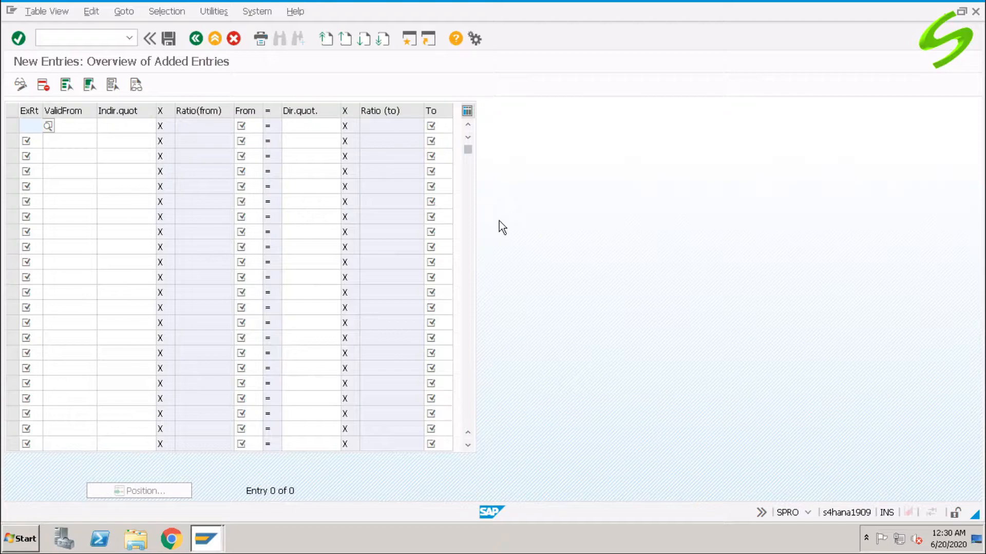
# - Fill the first exchange rate row with exchange rate type A000 and valid-from date 19.06.2020
pyautogui.write('a000')
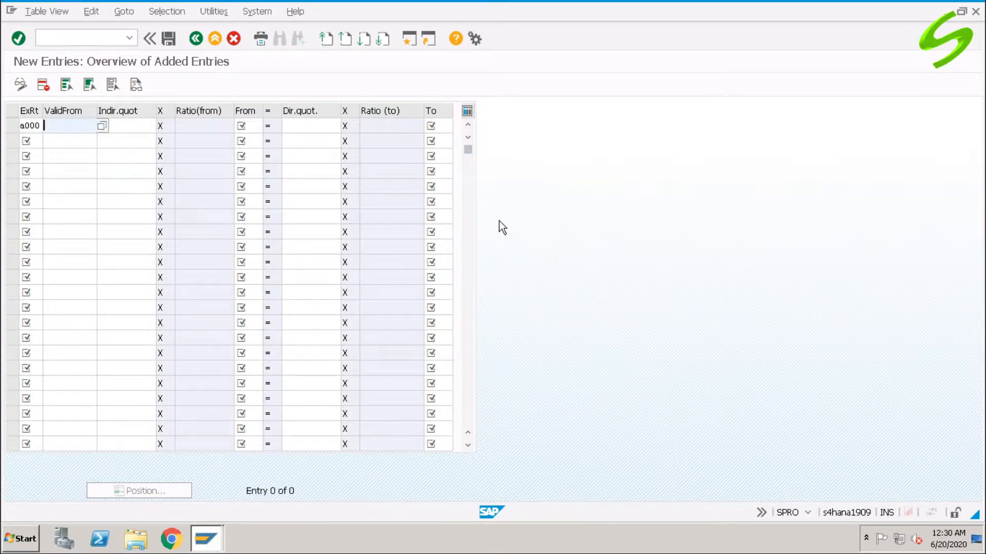
pyautogui.press('space')
pyautogui.press('Down')
pyautogui.press('Return')
pyautogui.press('Tab')
# - Set the first exchange rate row to convert from GBP to USD with a direct quotation of 1.23536
pyautogui.press('Tab')
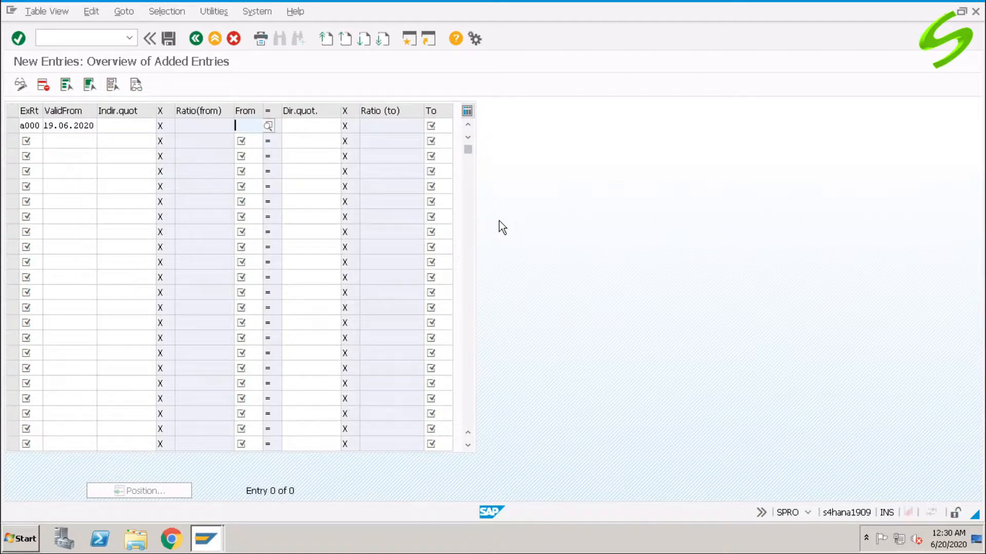
pyautogui.write('GBP')
pyautogui.press('Tab')
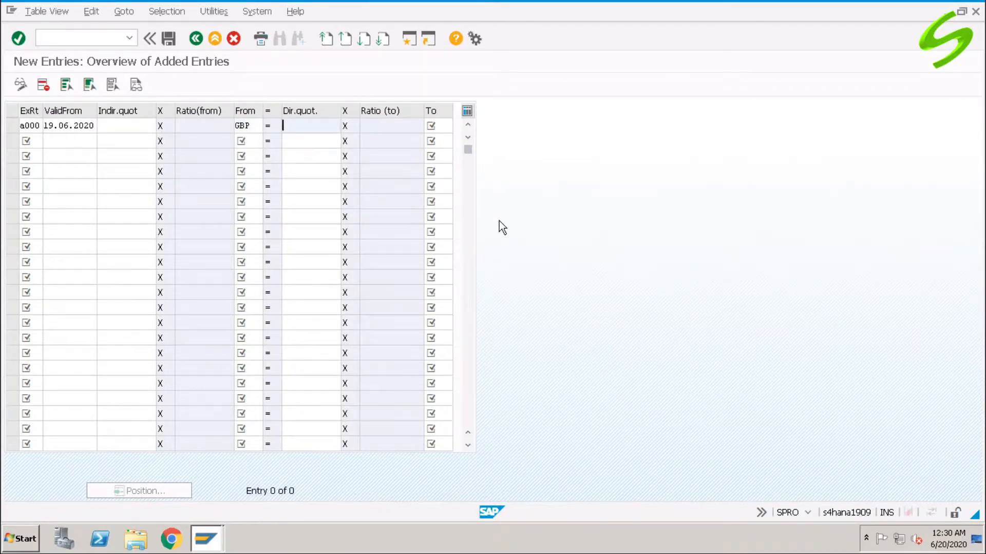
pyautogui.press('Tab')
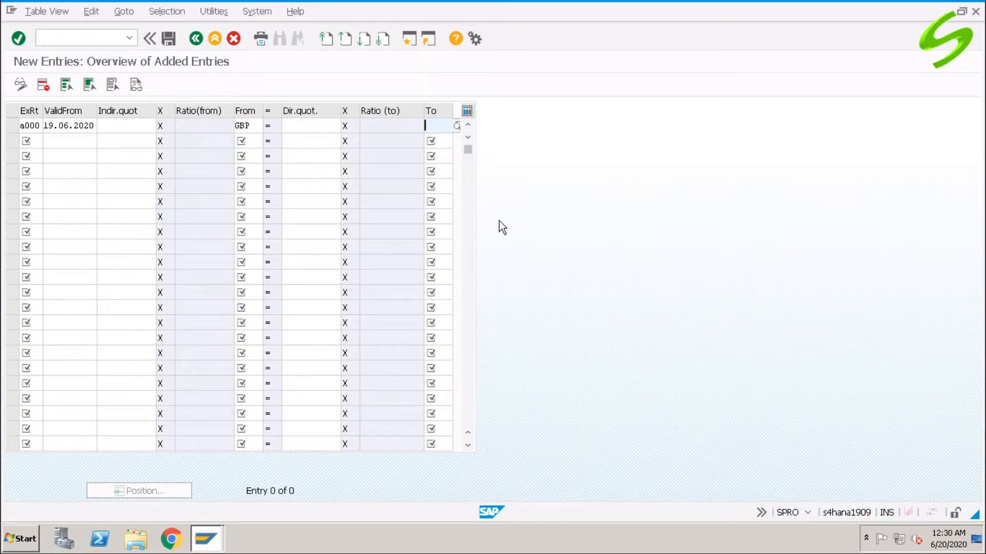
pyautogui.write('USD')
pyautogui.hotkey('shift', 'Tab')
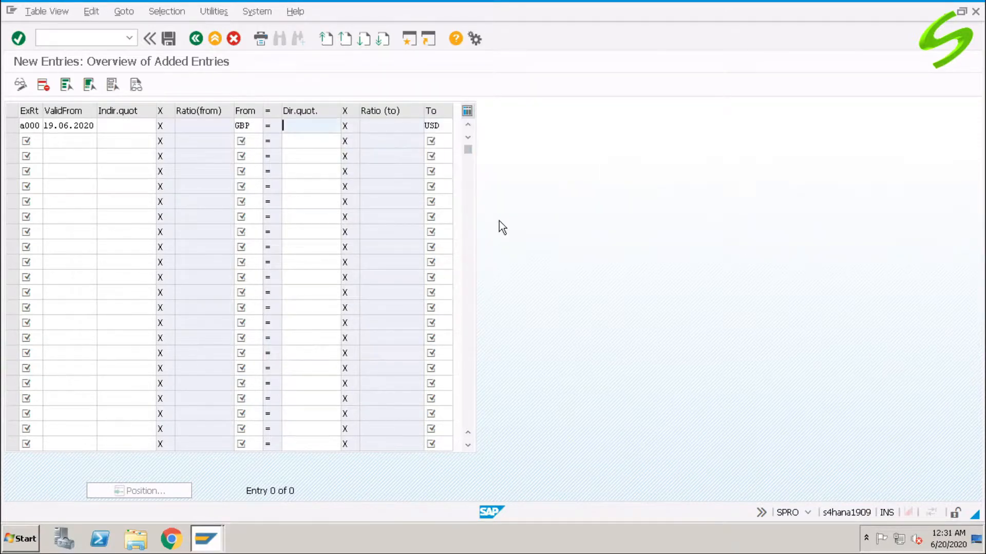
pyautogui.write('1.23')
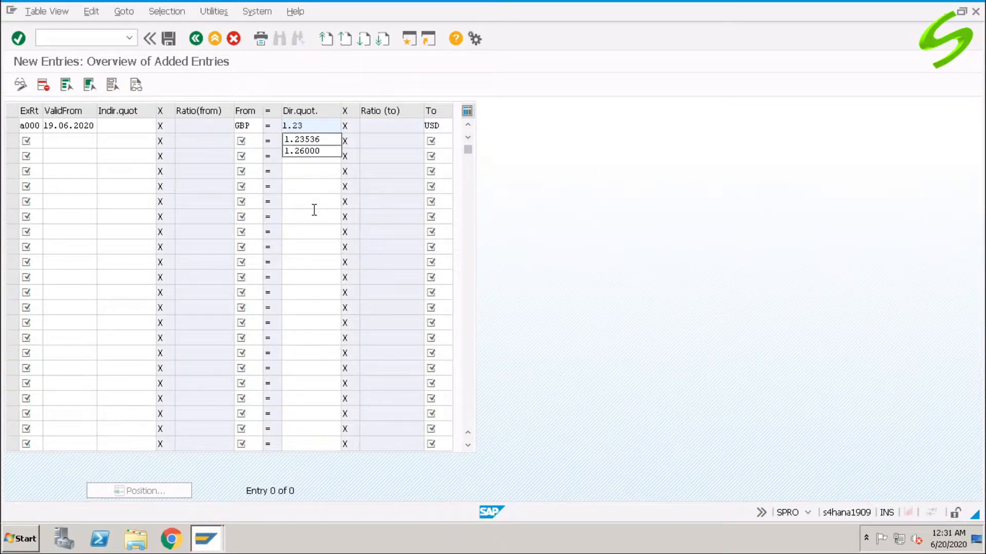
pyautogui.write('536')
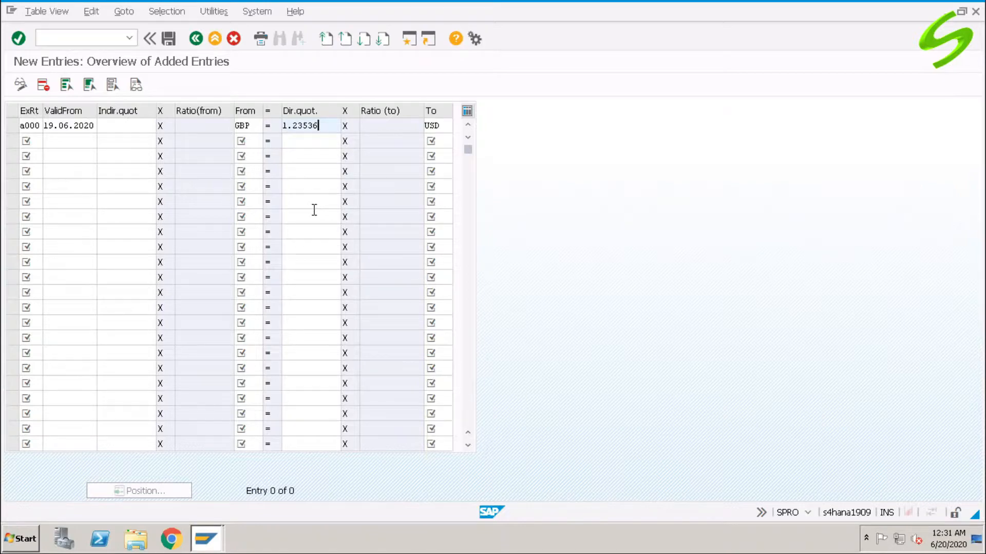
pyautogui.press('Return')
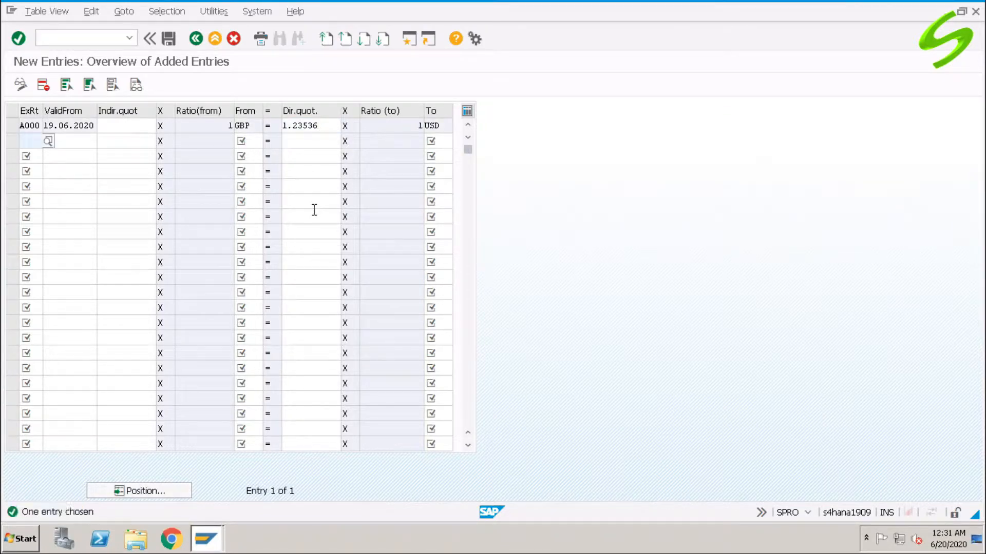
# - Fill the second exchange rate row with exchange rate type A000 and valid-from date 19.06.2020
pyautogui.write('a000')
pyautogui.press('Down')
pyautogui.press('Return')
pyautogui.press('Tab')
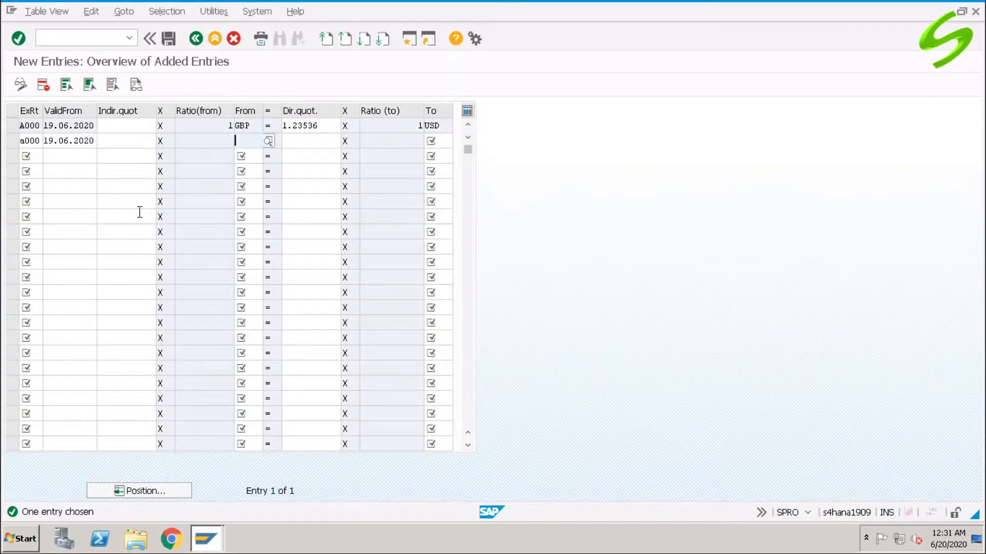
# - Complete the second exchange rate row from JPY to USD with a direct quotation of 0.93567 and save the entries
pyautogui.write('jpy')
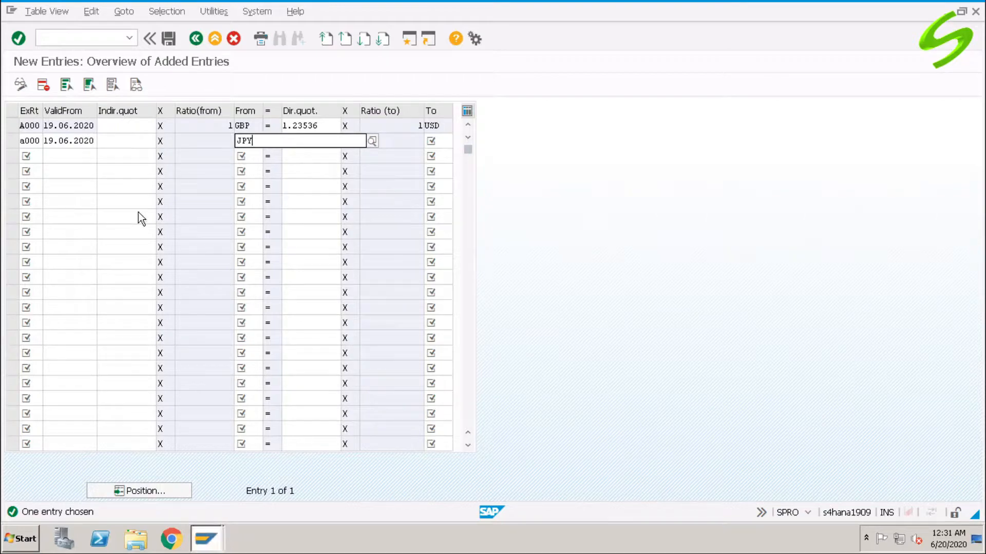
pyautogui.press('Return')
pyautogui.press('Tab')
pyautogui.write('0.')
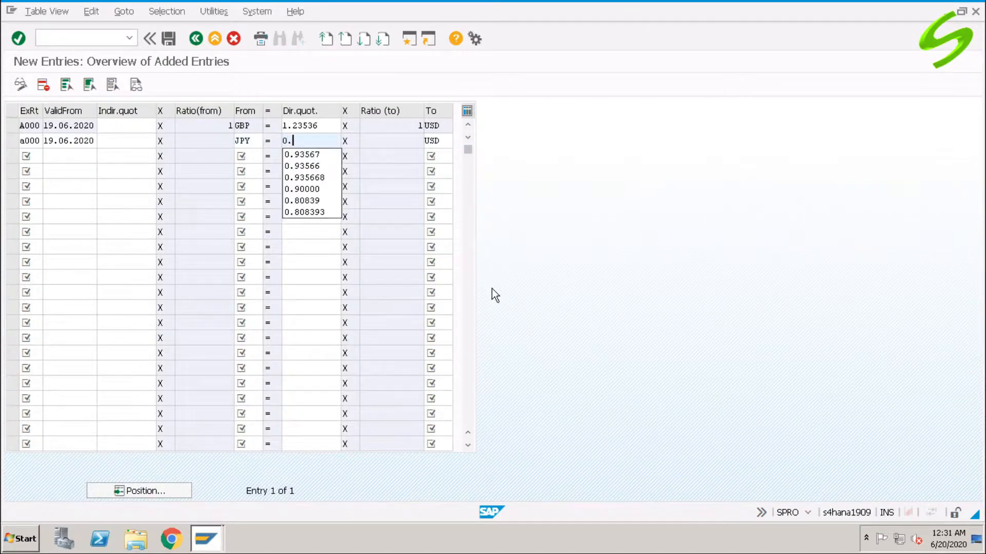
pyautogui.write('93567')
pyautogui.press('Return')
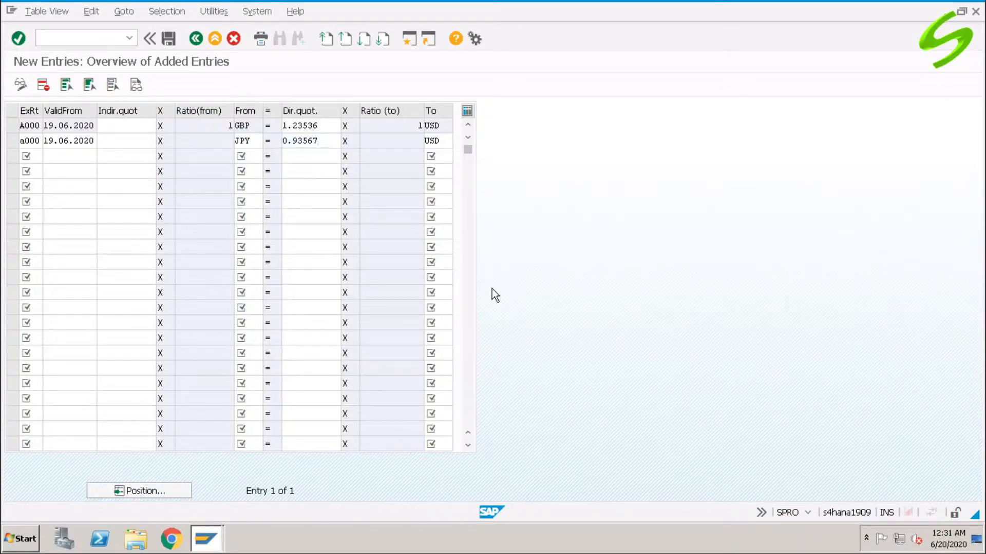
pyautogui.hotkey('ctrl', 's')
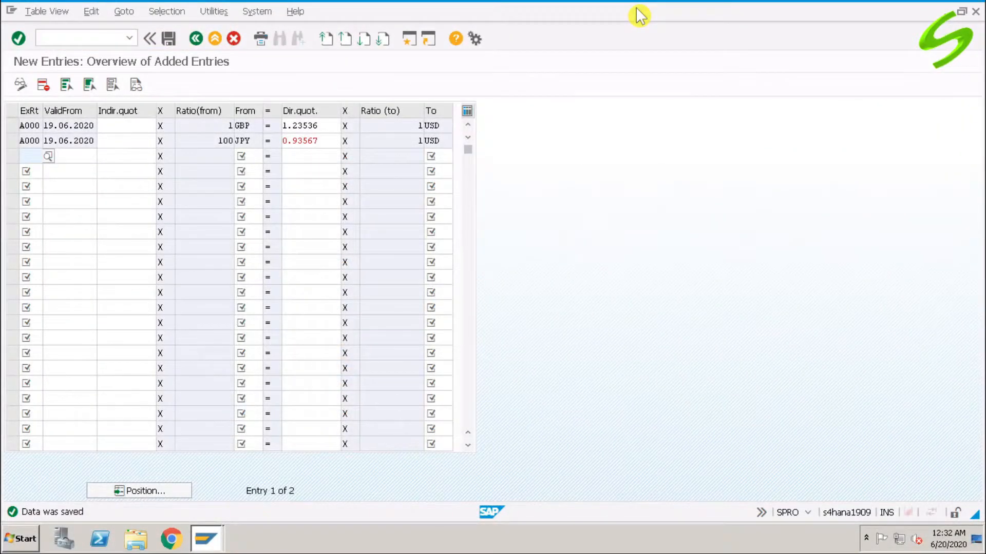
# - Leave the exchange rate entries and open transaction EWCT for testing currency conversions
pyautogui.click(94, 38)
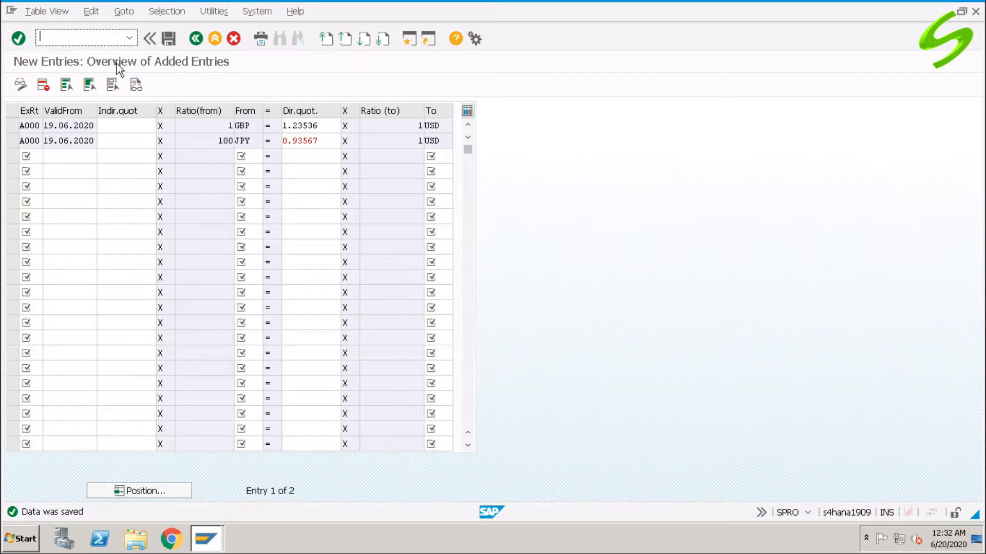
pyautogui.write('/n')
pyautogui.write('spro')
pyautogui.press('Return')
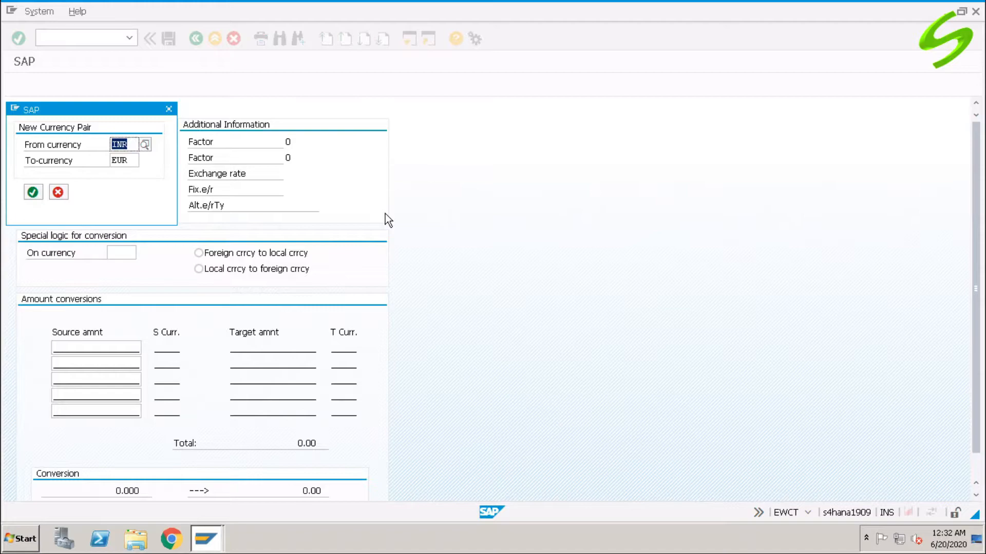
# - Set the currency pair to convert from GBP to USD and apply exchange rate type A000
pyautogui.write('gbp')
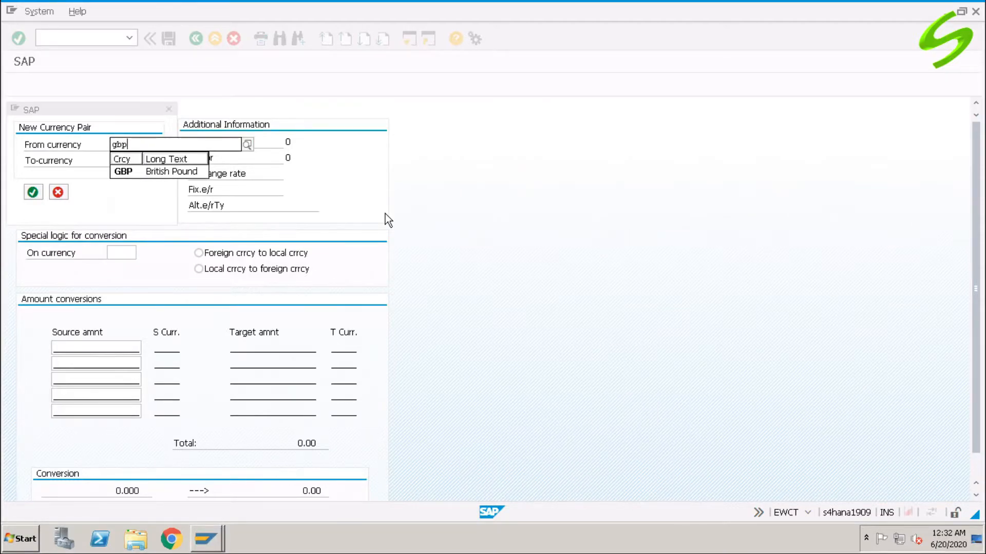
pyautogui.press('Tab')
pyautogui.write('usd')
pyautogui.press('Return')
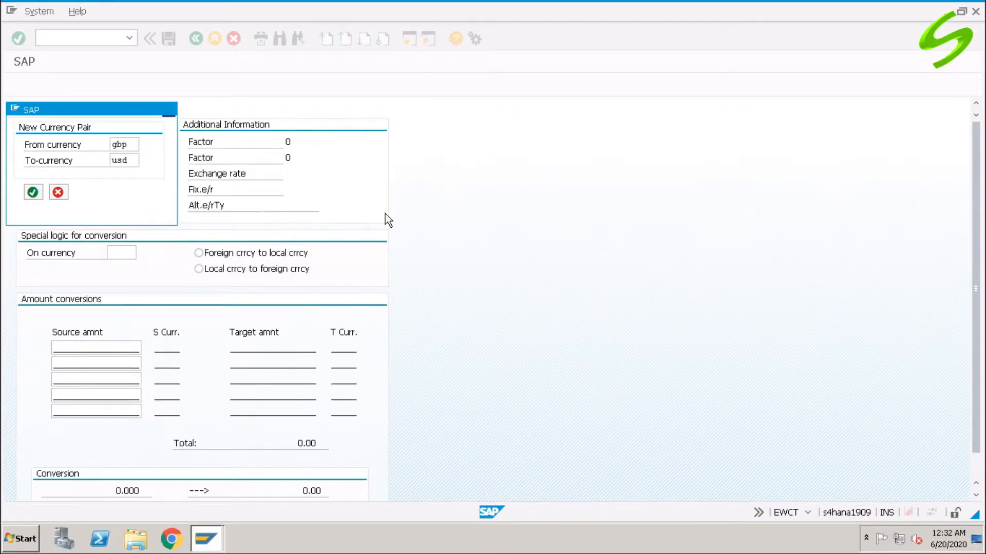
pyautogui.click(126, 206)
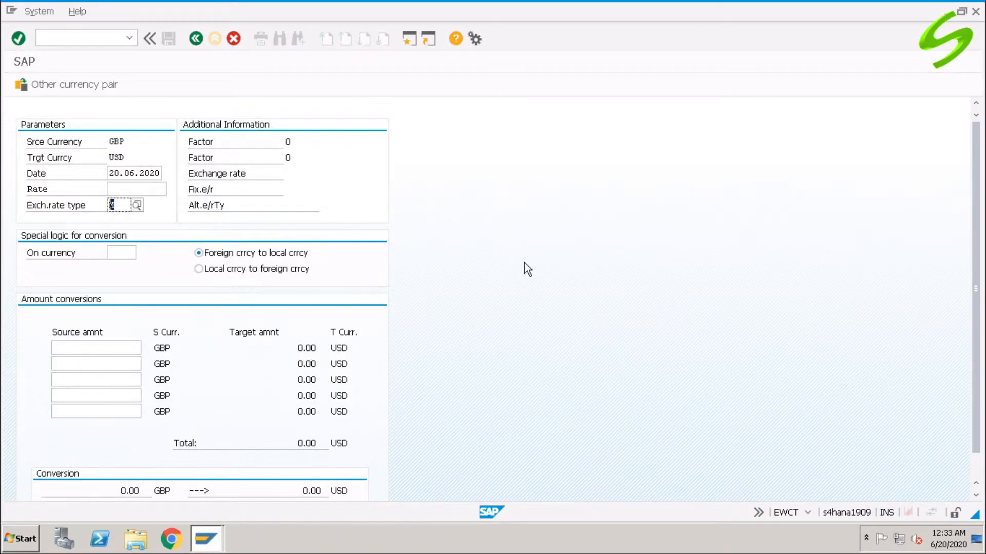
pyautogui.write('a000')
pyautogui.press('Return')
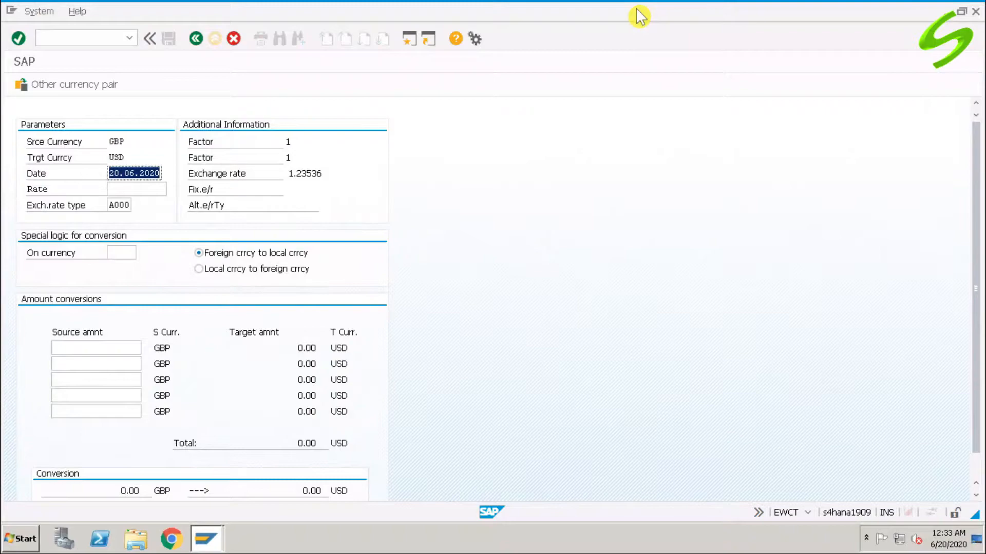
# - Convert a source amount of 1 GBP to USD in the first amount row
pyautogui.click(111, 348)
pyautogui.write('1')
pyautogui.press('Tab')
pyautogui.write('1')
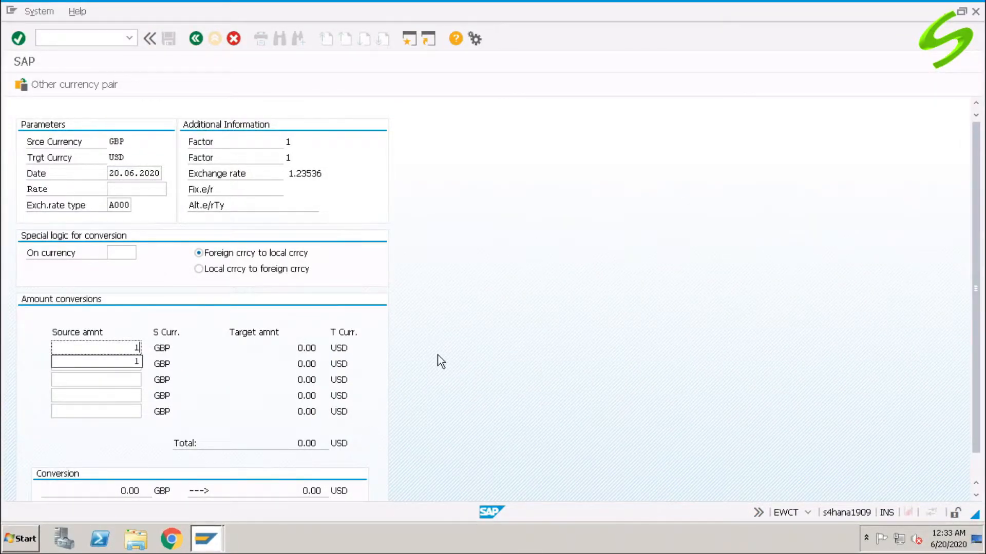
pyautogui.press('BackSpace')
pyautogui.press('Return')
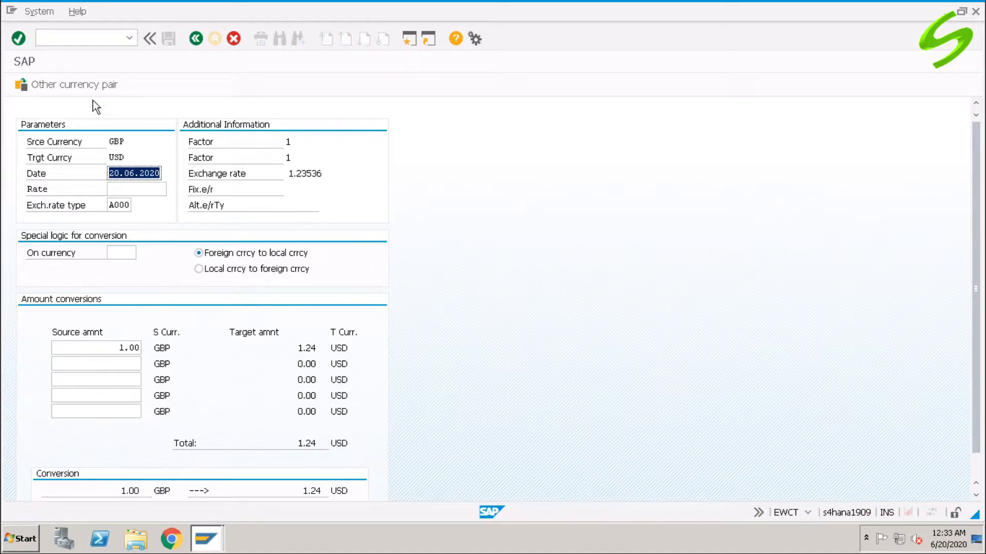
# - Switch the currency pair to USD to GBP and convert the source amount of 1.00 USD
pyautogui.click(76, 86)
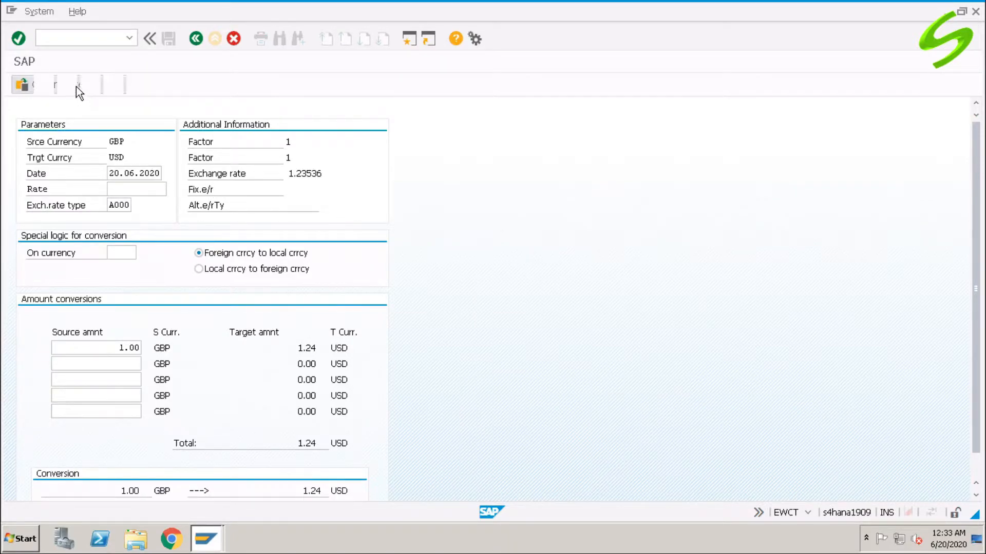
pyautogui.write('usd')
pyautogui.press('Tab')
pyautogui.write('gbp')
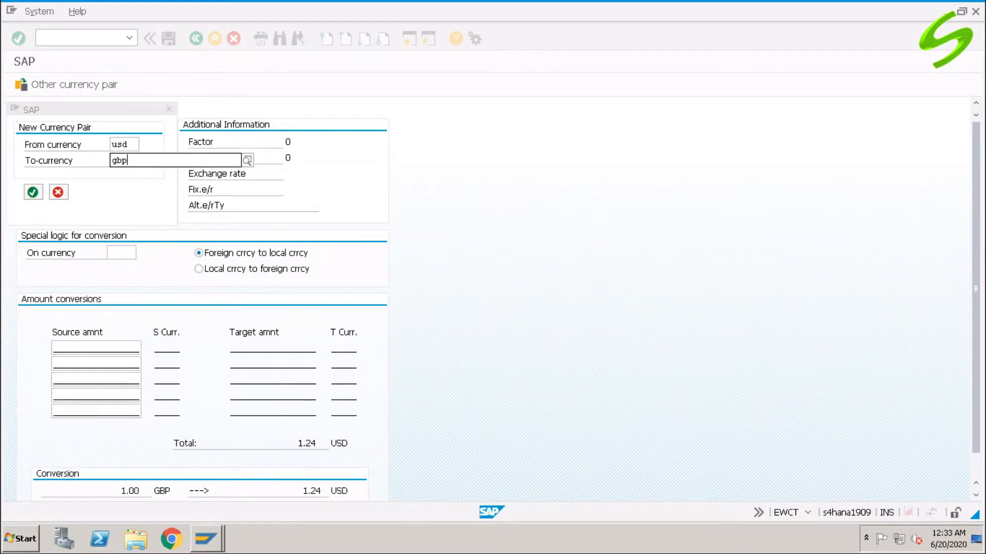
pyautogui.press('Return')
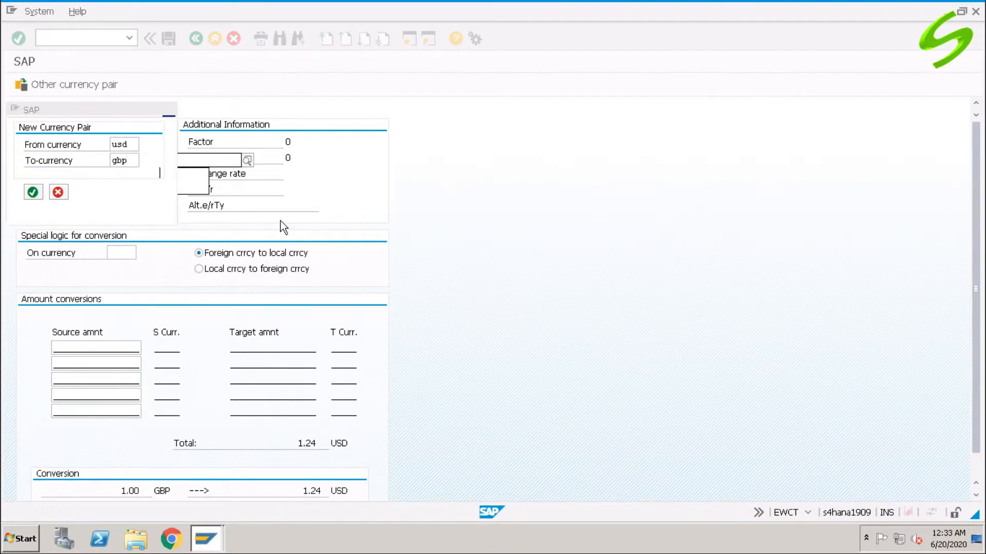
pyautogui.click(119, 348)
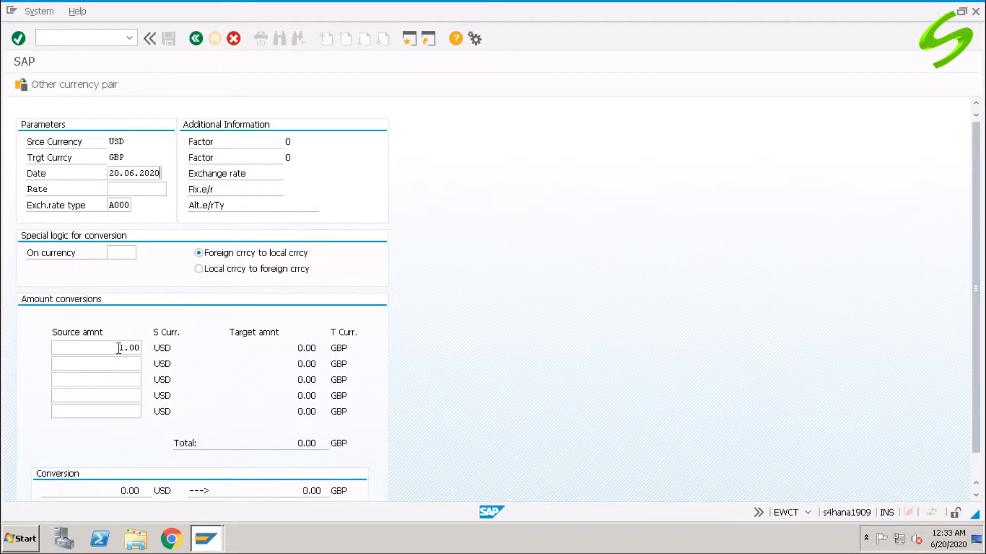
pyautogui.press('Return')
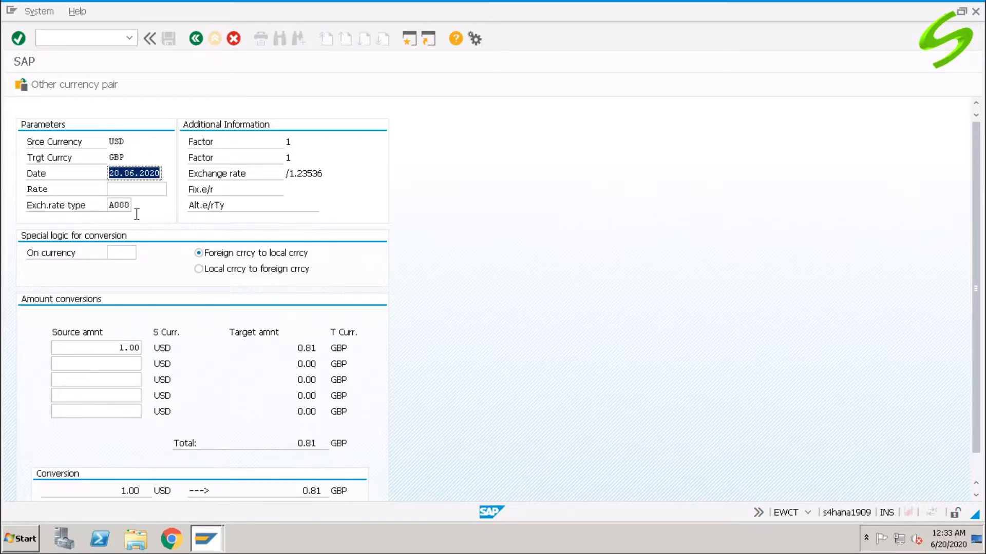
# - Switch the currency pair to JPY to USD and convert the source amount of 100 JPY
pyautogui.click(92, 86)
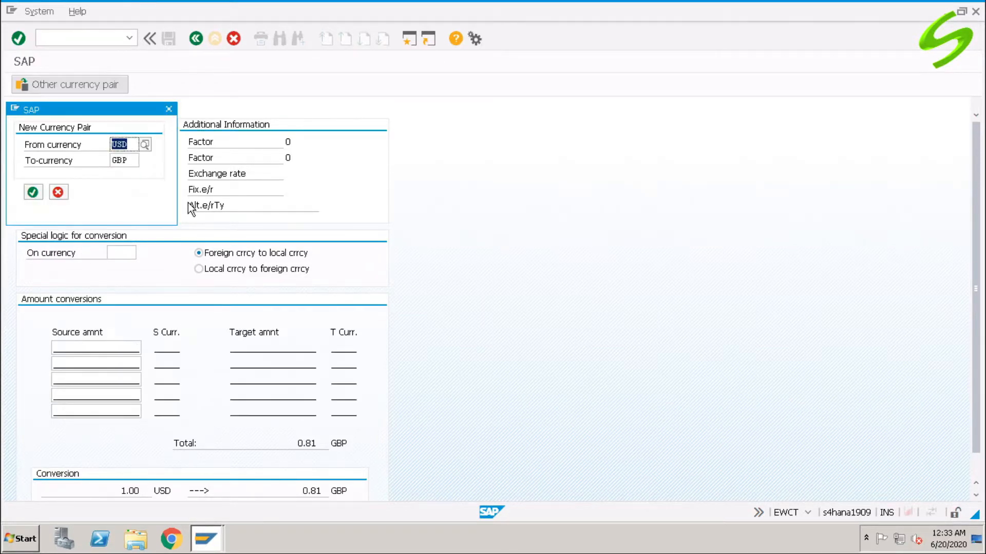
pyautogui.write('jpy')
pyautogui.press('Tab')
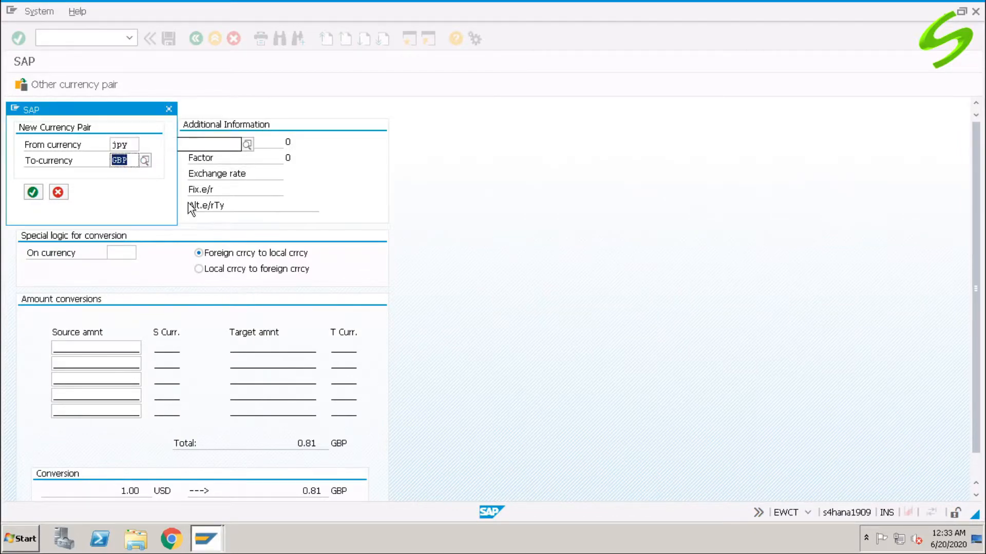
pyautogui.write('usd')
pyautogui.press('Return')
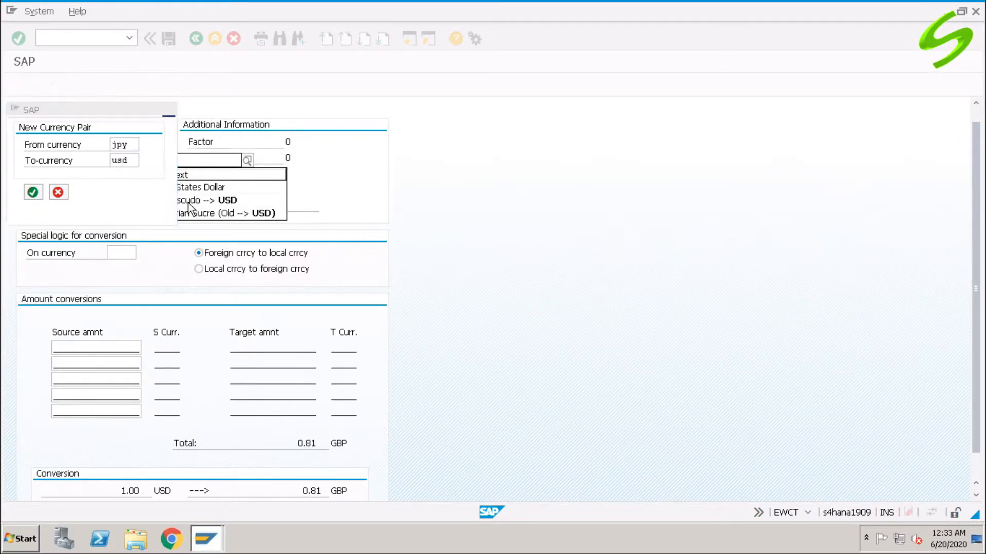
pyautogui.click(121, 350)
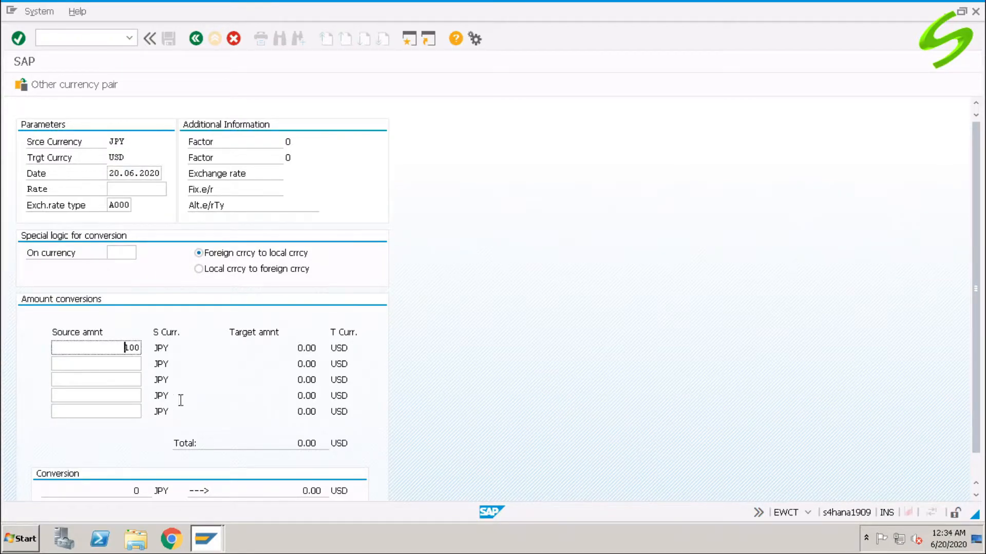
pyautogui.press('Return')
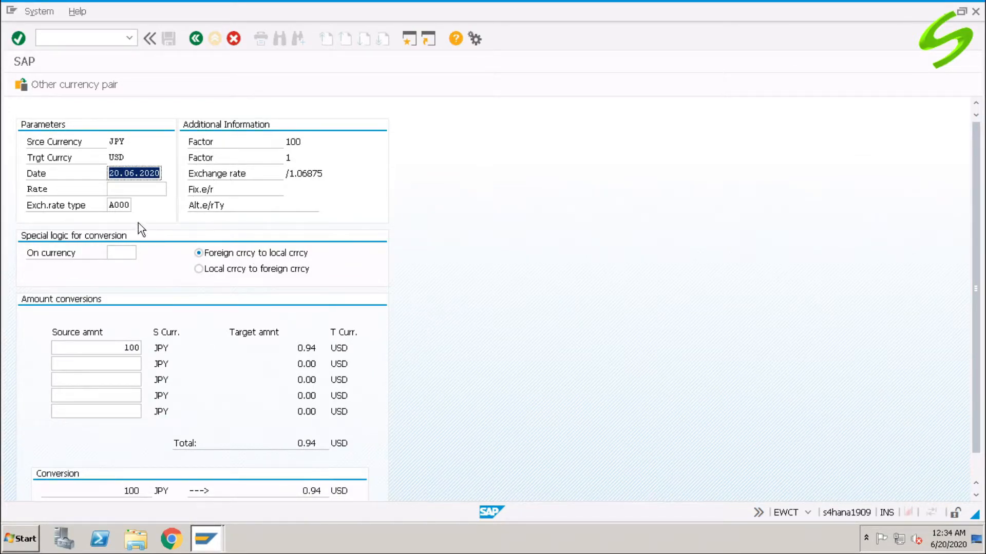
# - Switch the currency pair to GBP to JPY and convert the source amount of 1.00 GBP
pyautogui.click(94, 85)
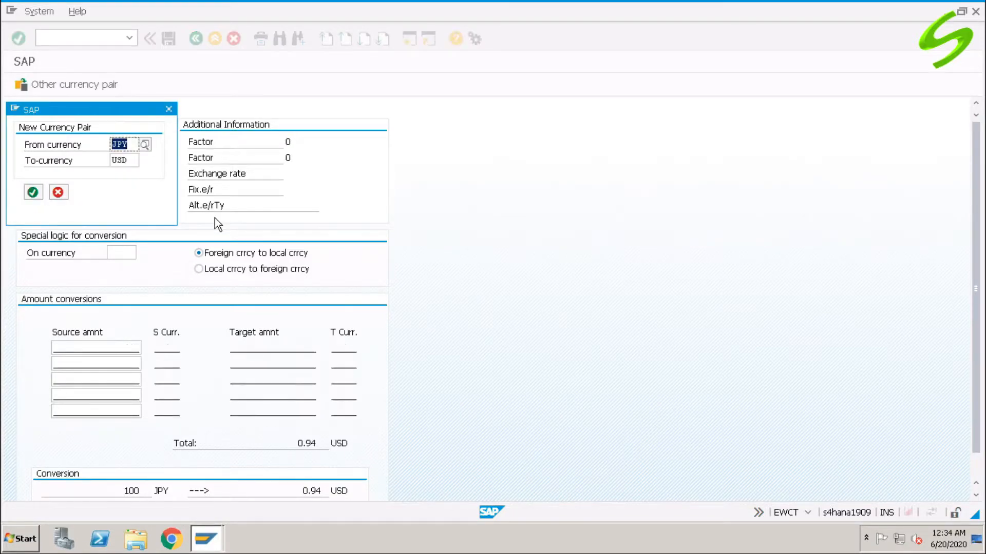
pyautogui.write('gbp')
pyautogui.press('Tab')
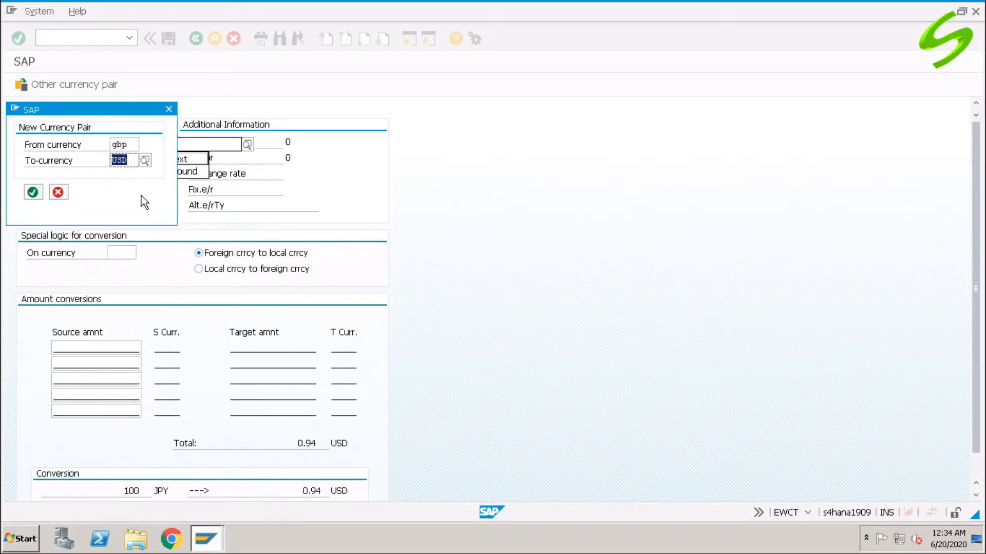
pyautogui.write('jpy')
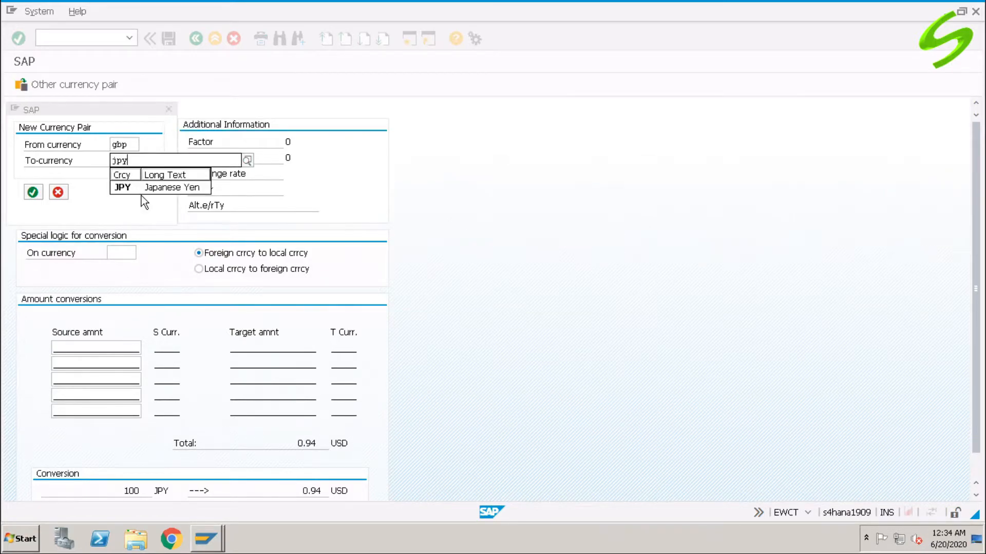
pyautogui.press('Return')
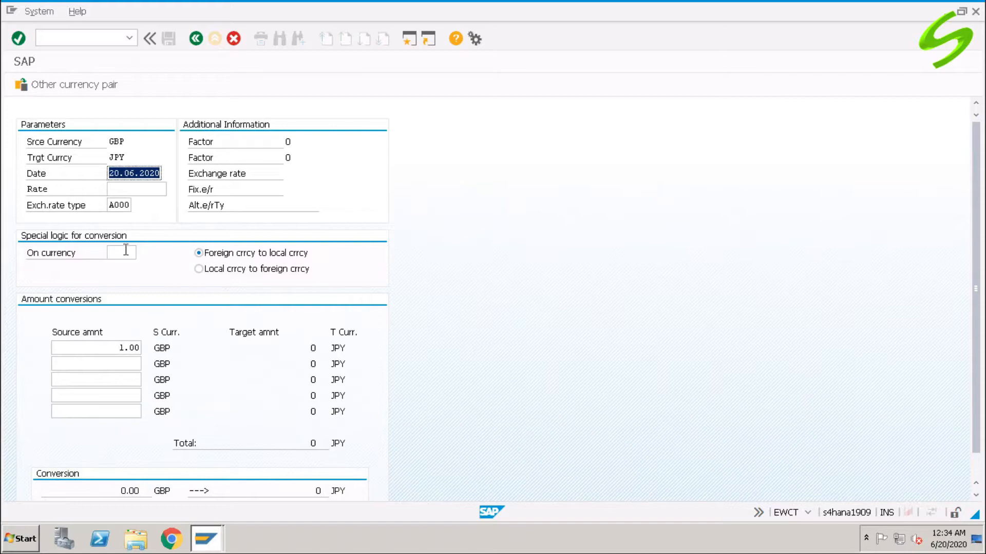
pyautogui.click(117, 348)
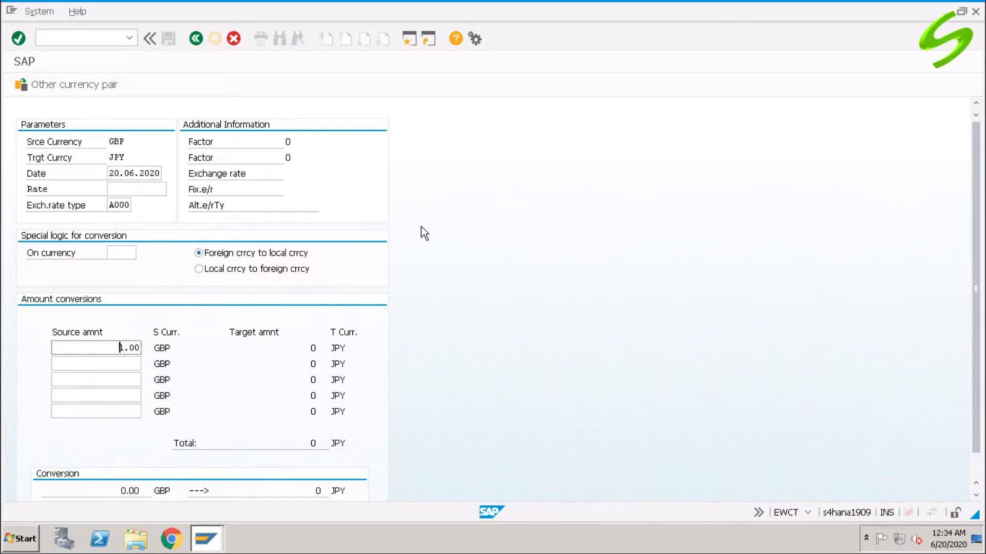
pyautogui.press('Return')
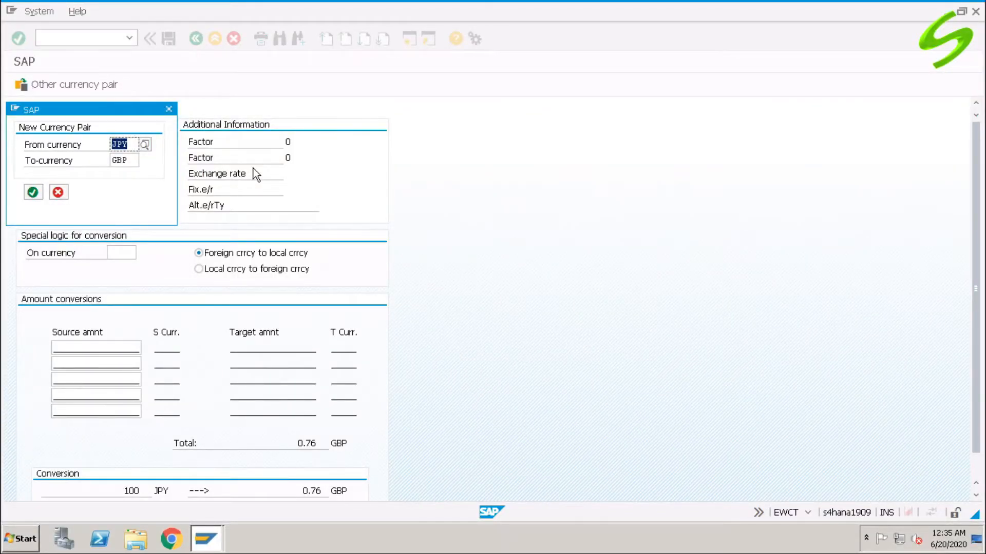
# - Accept the currency pair JPY to GBP and convert the source amount of 100 JPY
pyautogui.press('Return')
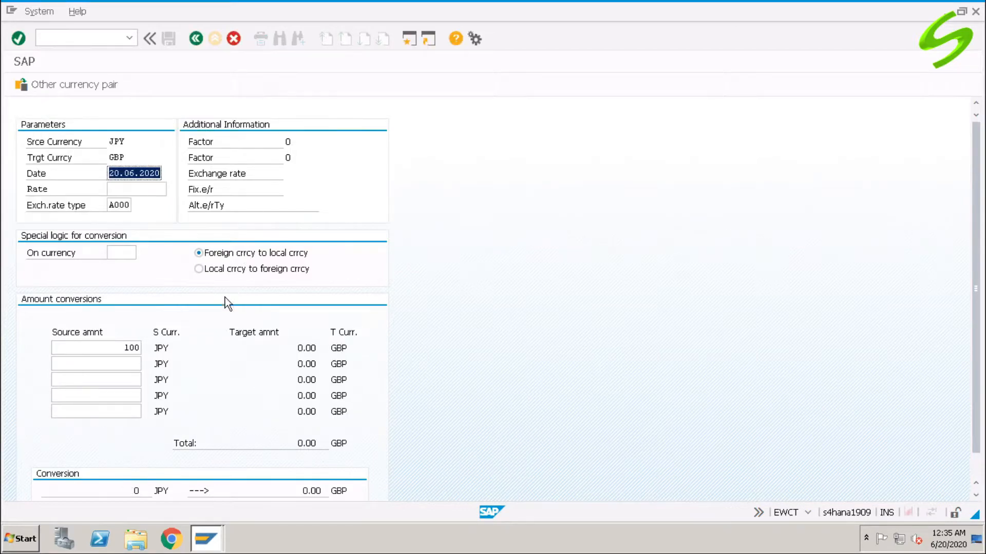
pyautogui.click(124, 349)
pyautogui.press('Return')
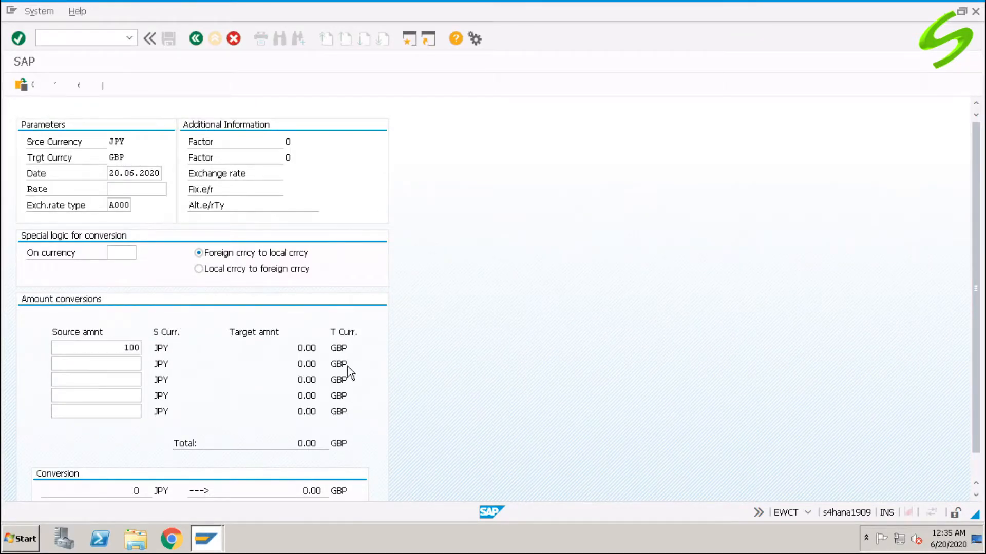
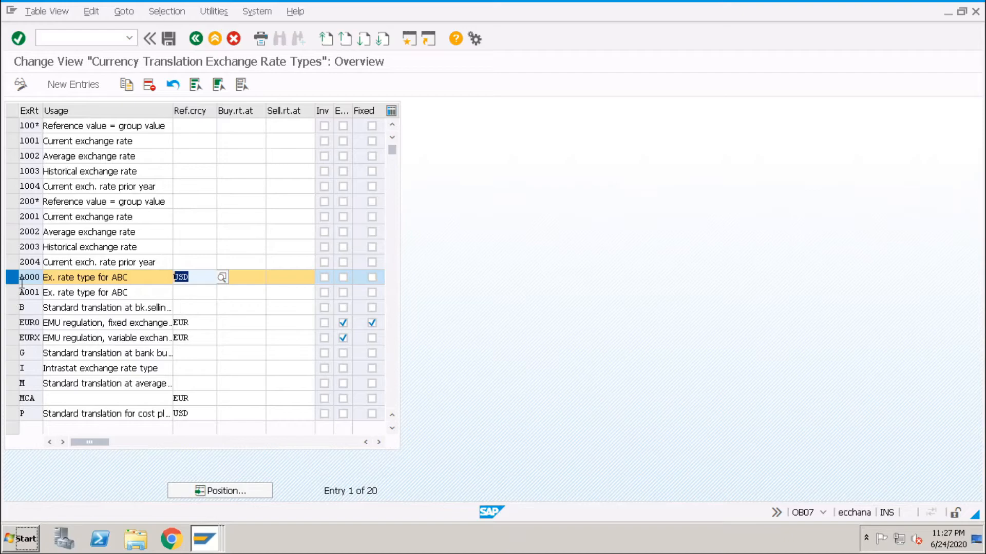
# - Compare the reference currency settings of exchange rate types A000 and A001
pyautogui.click(19, 278)
pyautogui.click(11, 296)
pyautogui.click(186, 294)
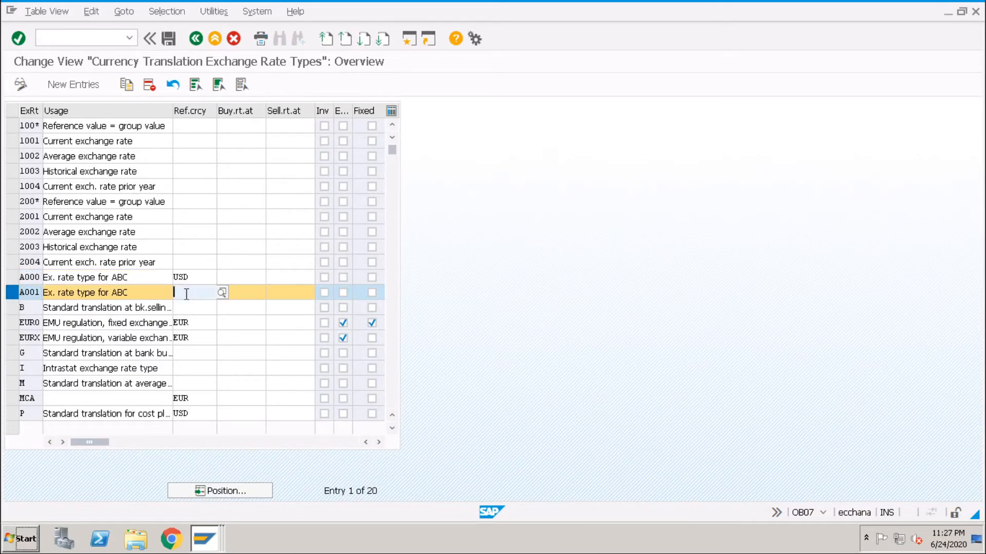
pyautogui.click(21, 293)
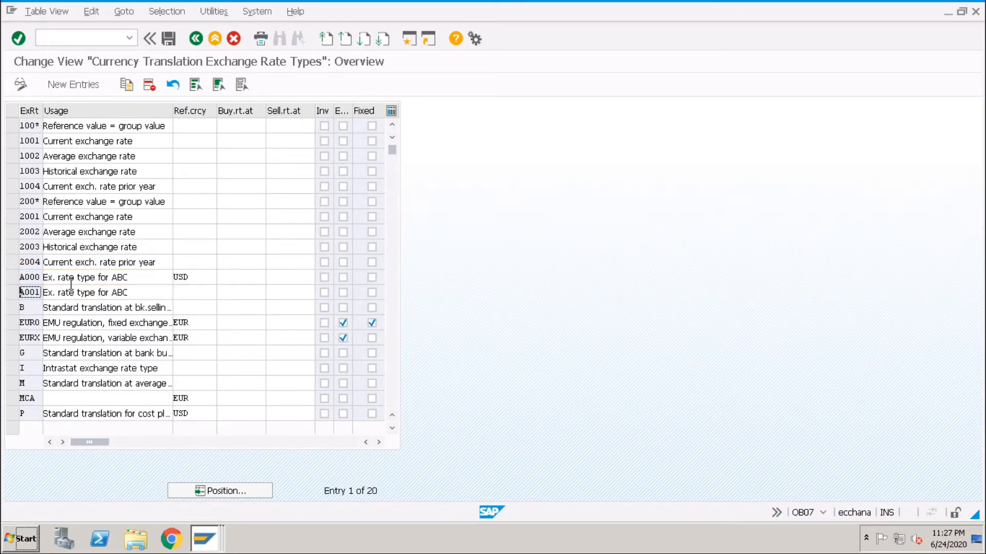
pyautogui.click(12, 293)
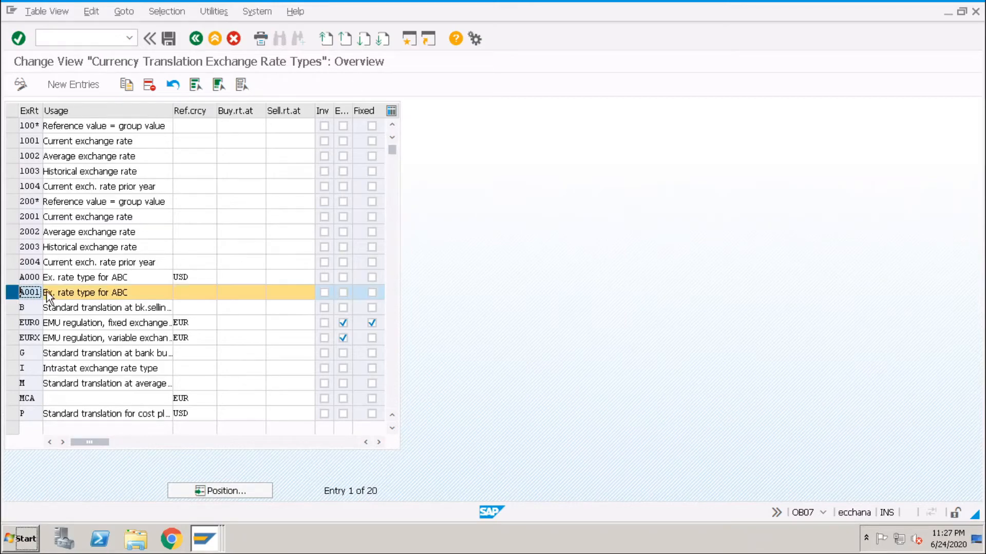
# - Switch to the Translation Ratios view and review the A000 ratios for each GBP, JPY and USD pair
pyautogui.click(206, 538)
pyautogui.click(211, 469)
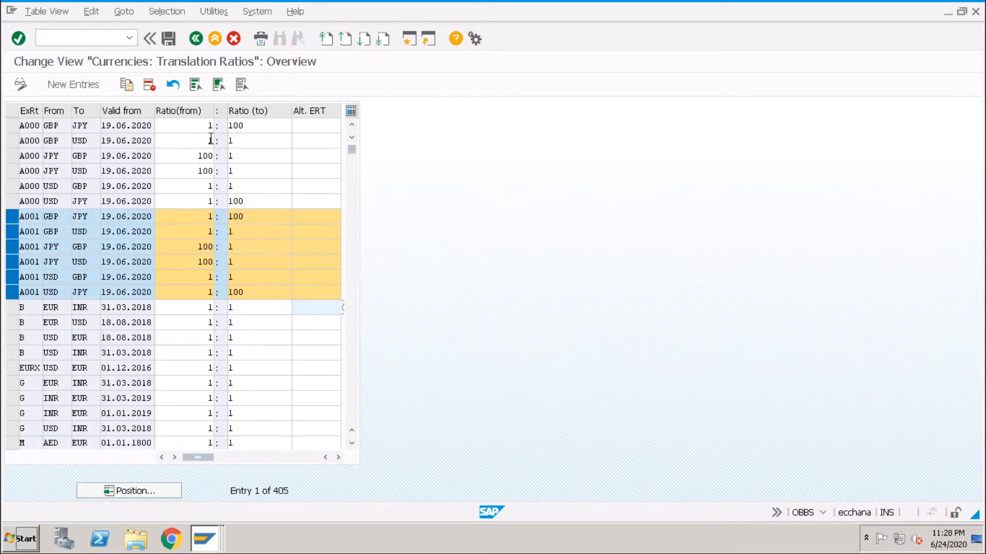
pyautogui.click(255, 125)
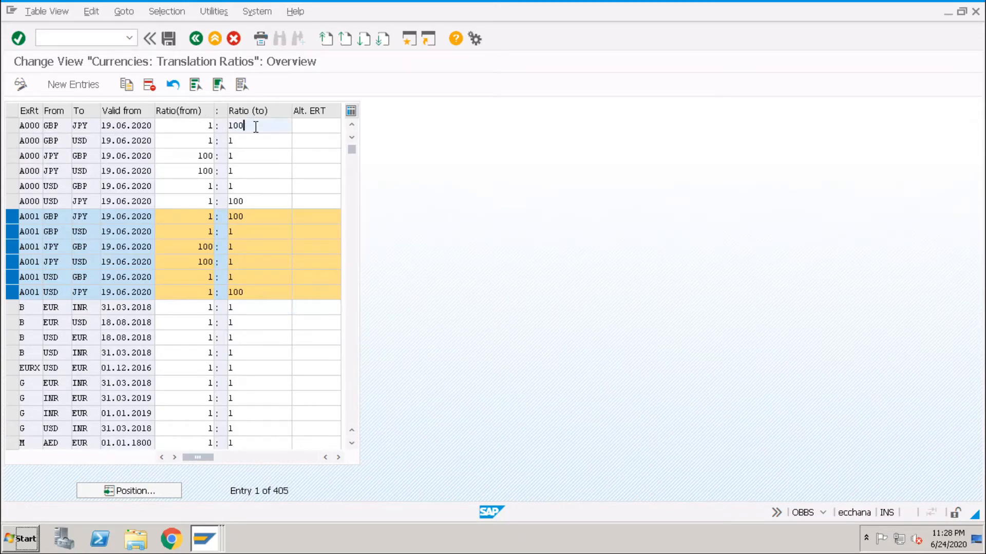
pyautogui.click(249, 141)
pyautogui.click(246, 156)
pyautogui.click(244, 171)
pyautogui.click(245, 183)
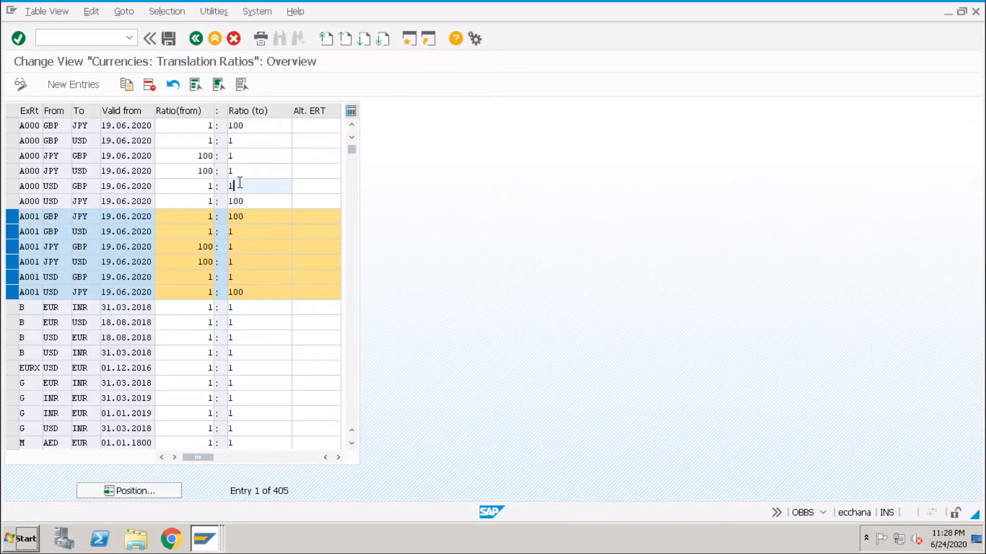
pyautogui.click(251, 204)
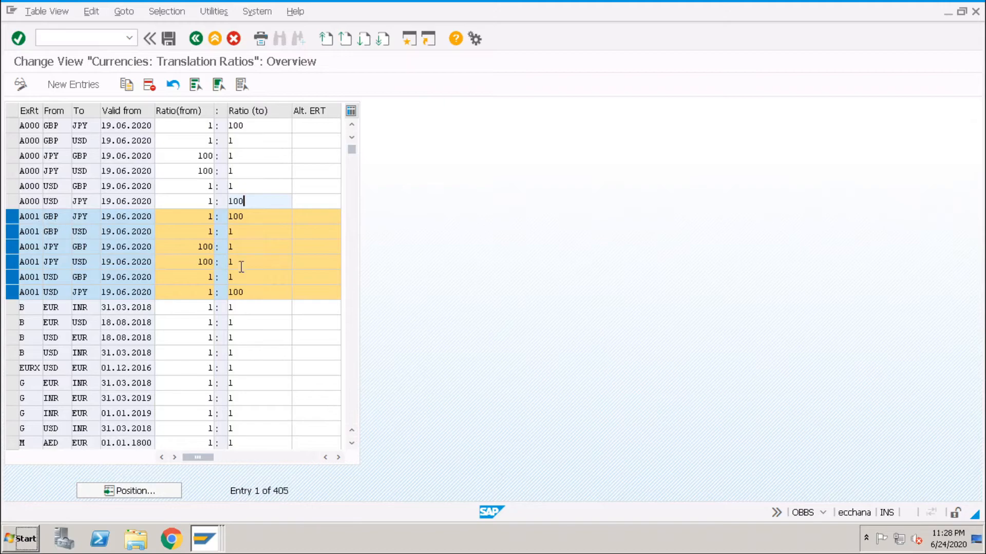
# - Review the A001 translation ratios for each GBP, JPY and USD pair
pyautogui.click(253, 217)
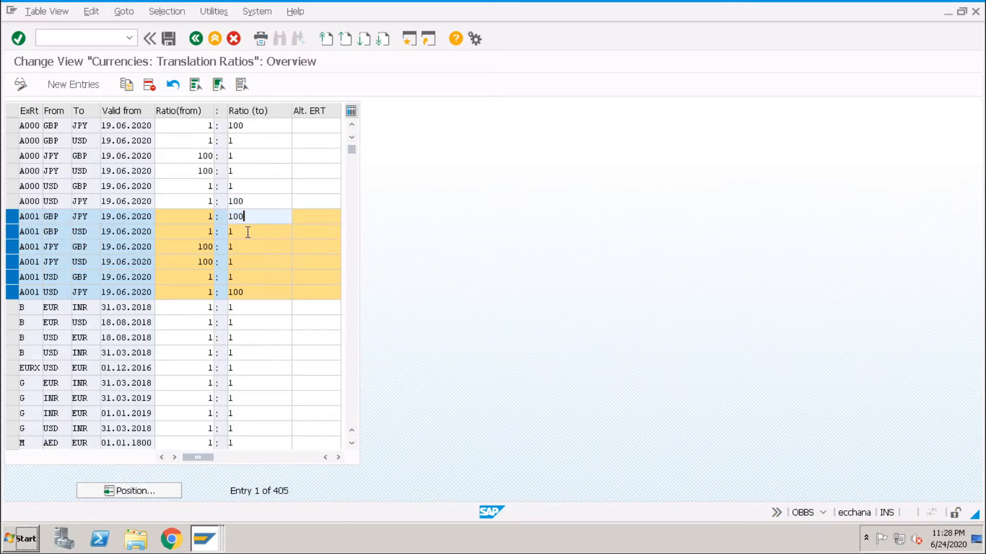
pyautogui.click(247, 233)
pyautogui.click(248, 247)
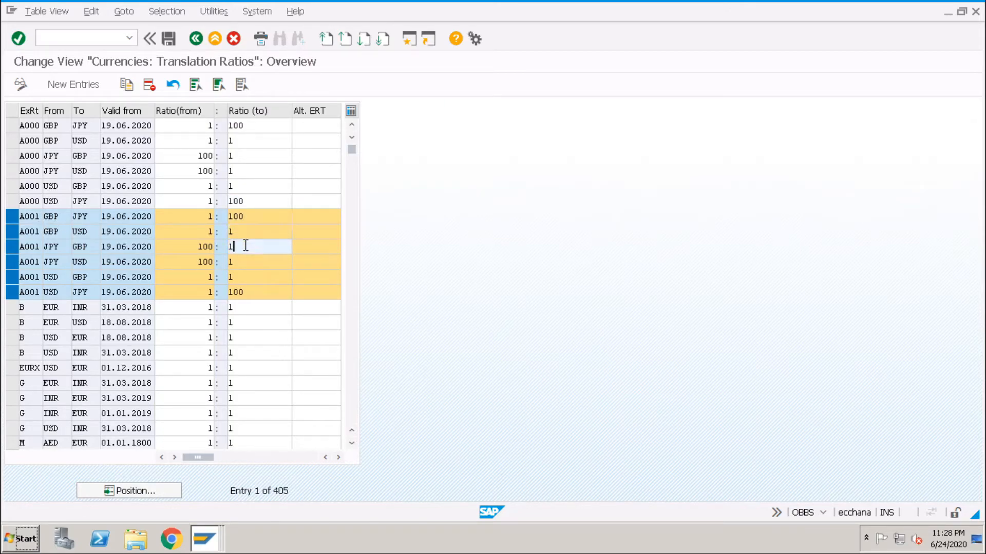
pyautogui.click(249, 263)
pyautogui.click(250, 279)
pyautogui.click(253, 291)
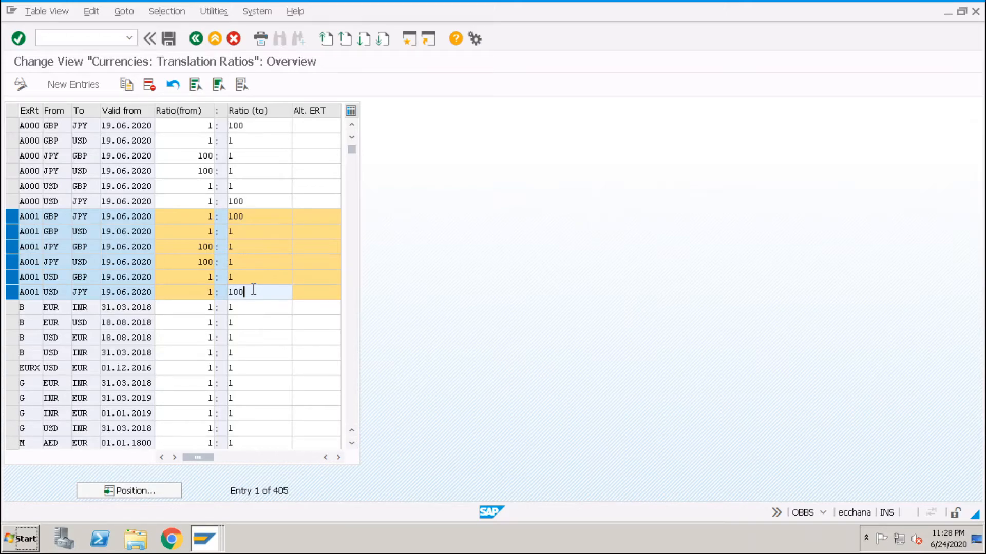
# - Switch to the Currency Exchange Rates view and examine the A001 entries from GBP and JPY to USD
pyautogui.click(205, 539)
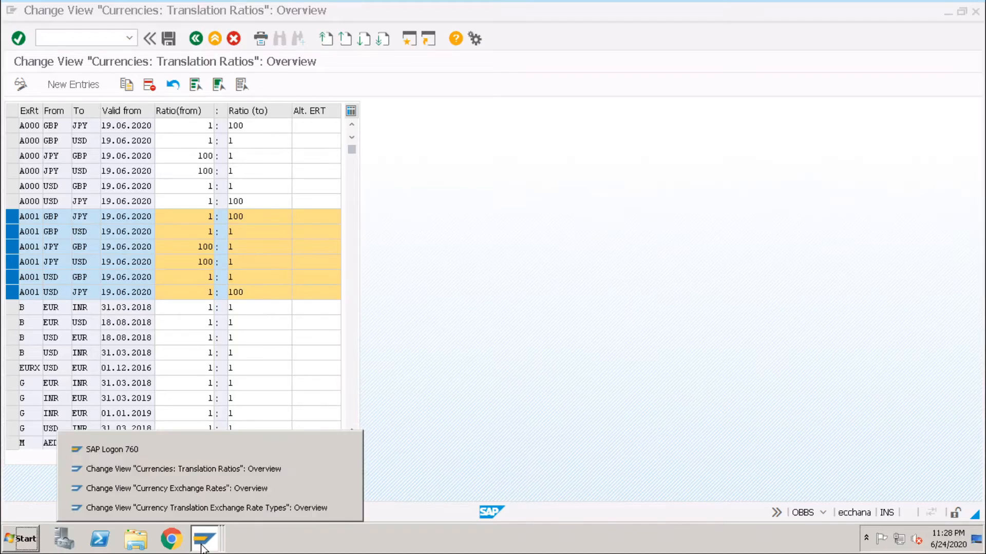
pyautogui.click(176, 488)
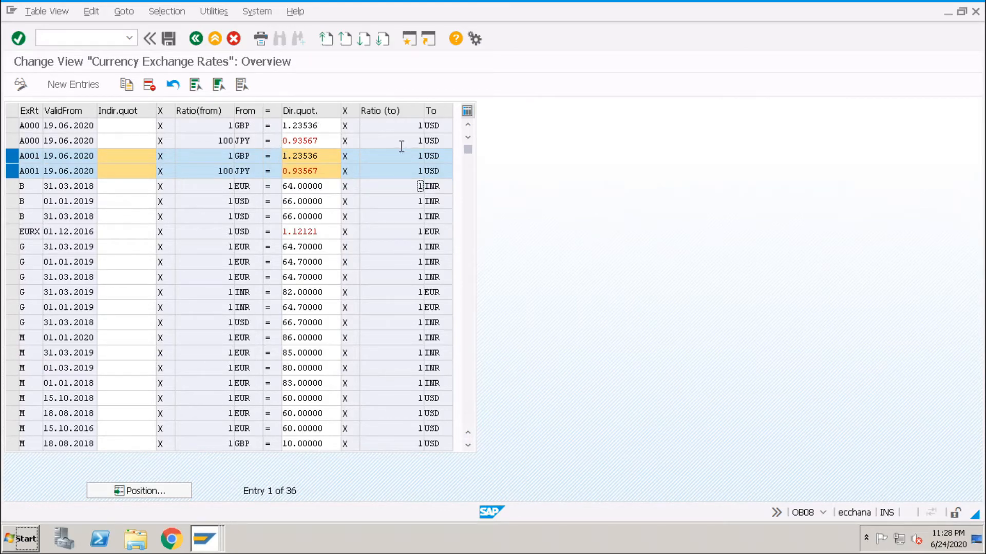
pyautogui.click(253, 156)
pyautogui.click(437, 156)
pyautogui.press('Down')
# - Create a new session and start transaction EWCT in it
pyautogui.click(12, 12)
pyautogui.click(78, 132)
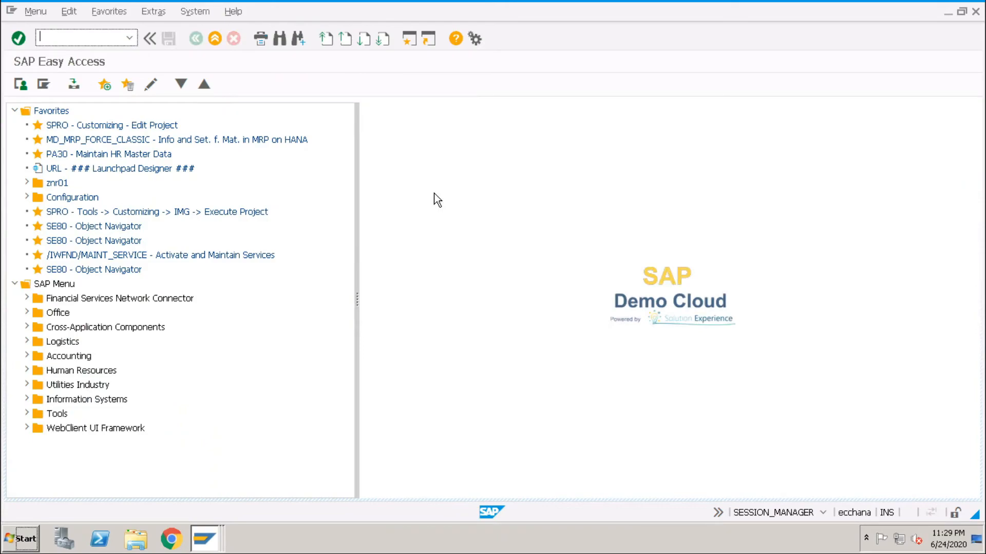
pyautogui.write('ewct')
pyautogui.press('Return')
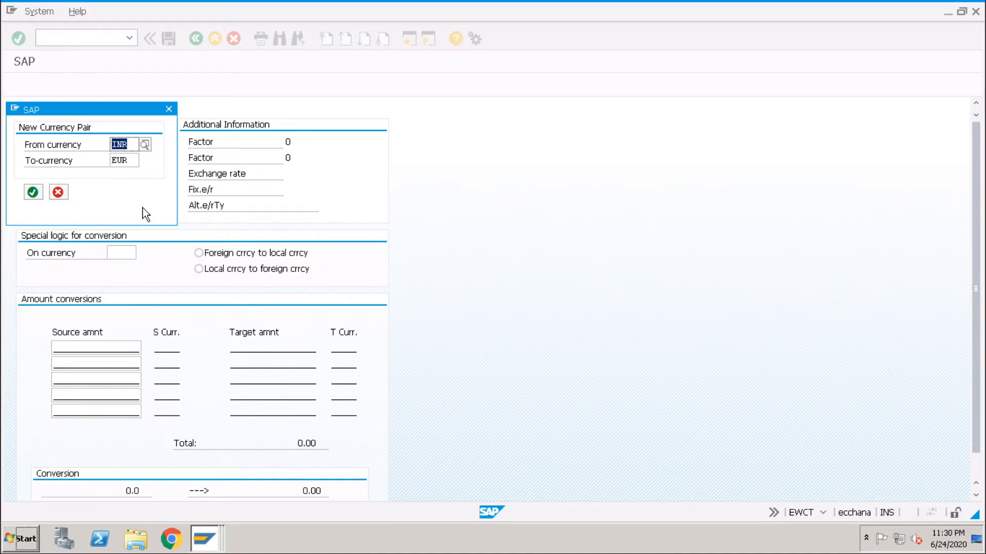
# - Set the new currency pair to convert from GBP to USD
pyautogui.write('g')
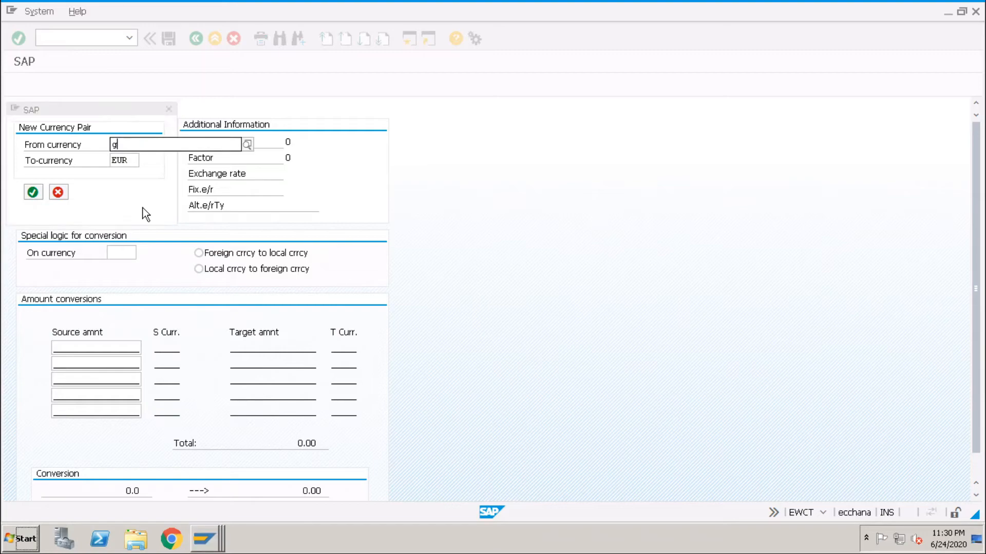
pyautogui.write('bp')
pyautogui.press('Tab')
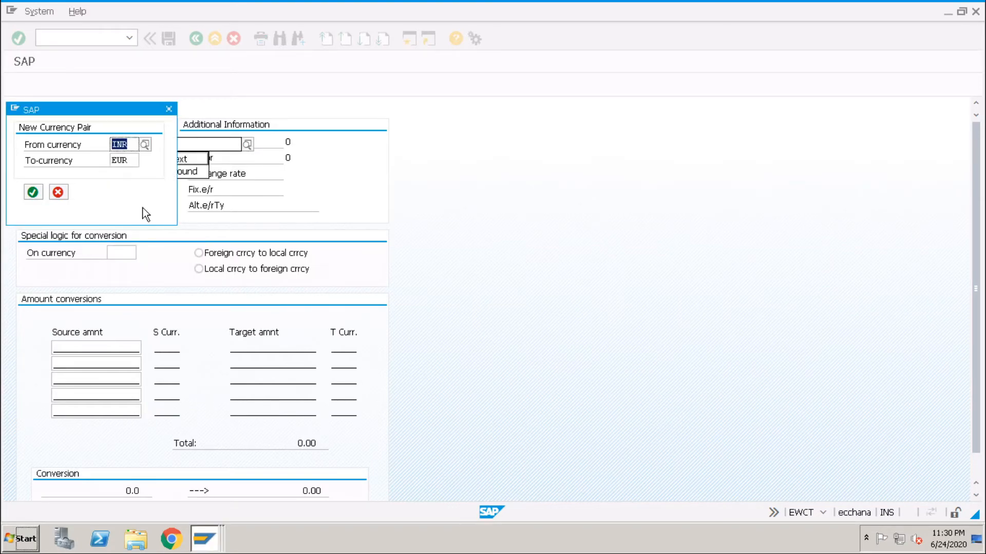
pyautogui.write('usd')
pyautogui.press('Return')
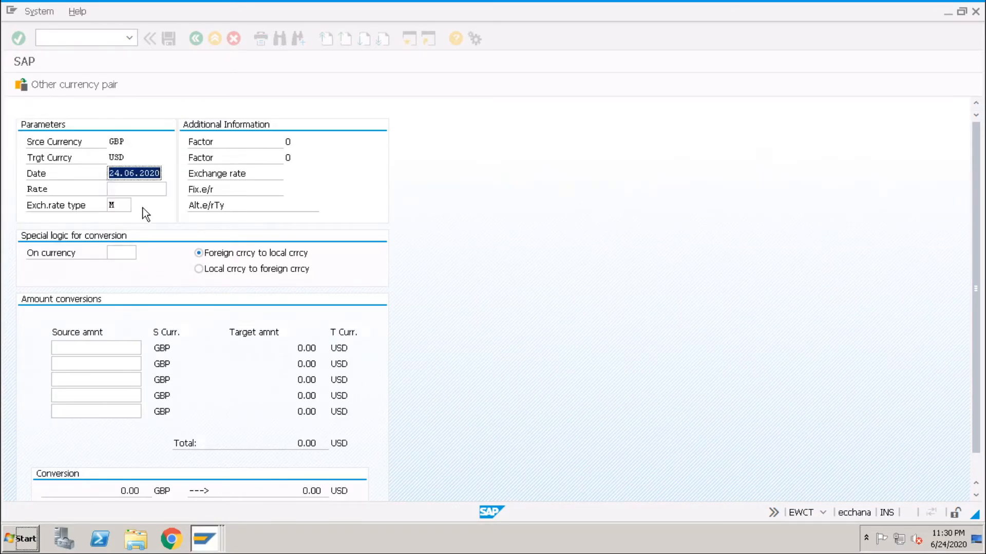
# - Set the exchange rate type to A001 and convert the source amount of 1.00 GBP
pyautogui.click(124, 204)
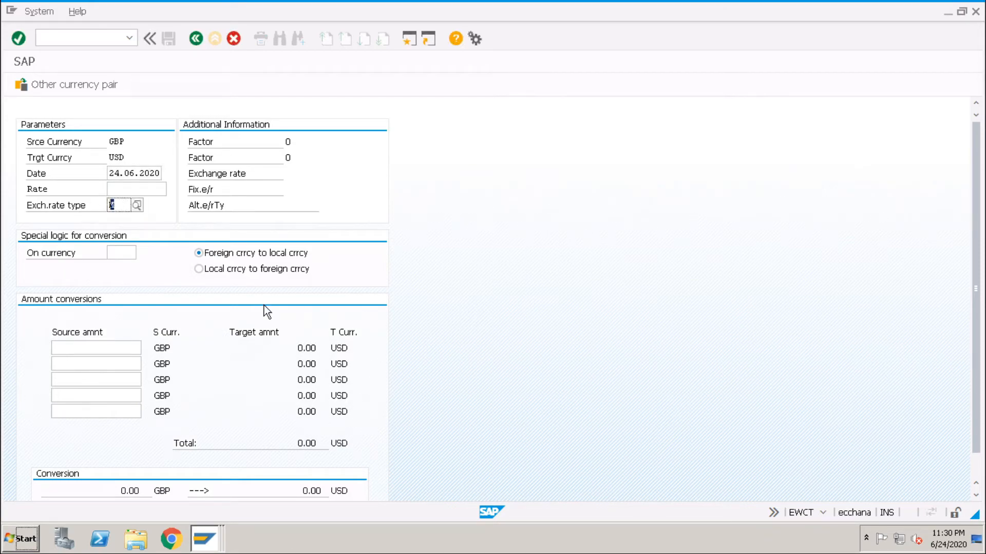
pyautogui.write('A001')
pyautogui.press('Return')
pyautogui.click(138, 348)
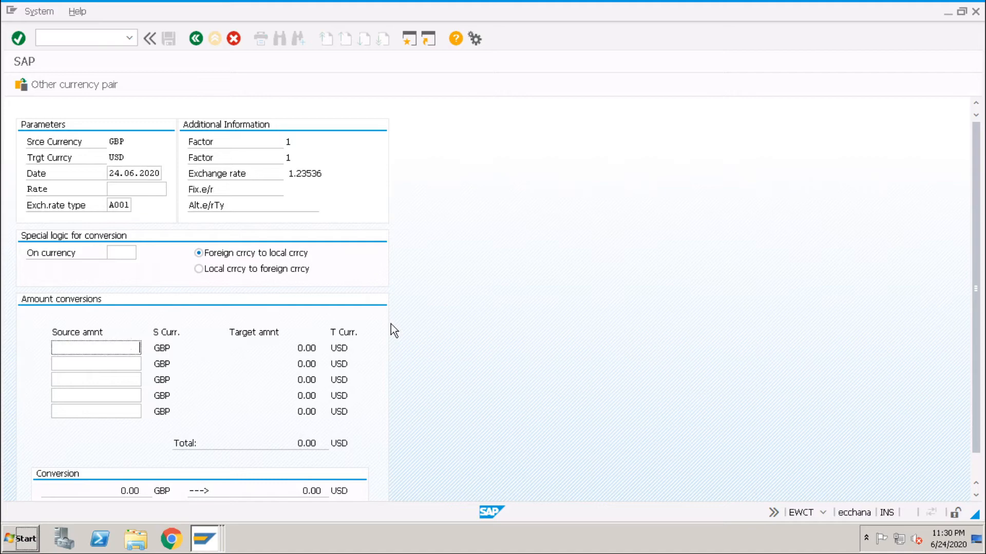
pyautogui.write('1')
pyautogui.press('Return')
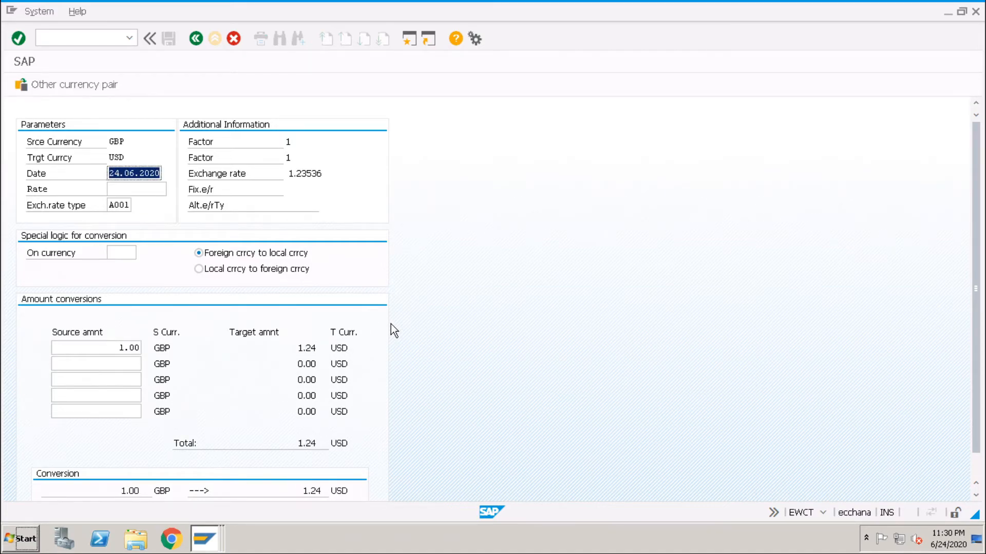
# - Switch to the Currency Exchange Rates view and check the A001 direct quotations for GBP and JPY
pyautogui.click(216, 536)
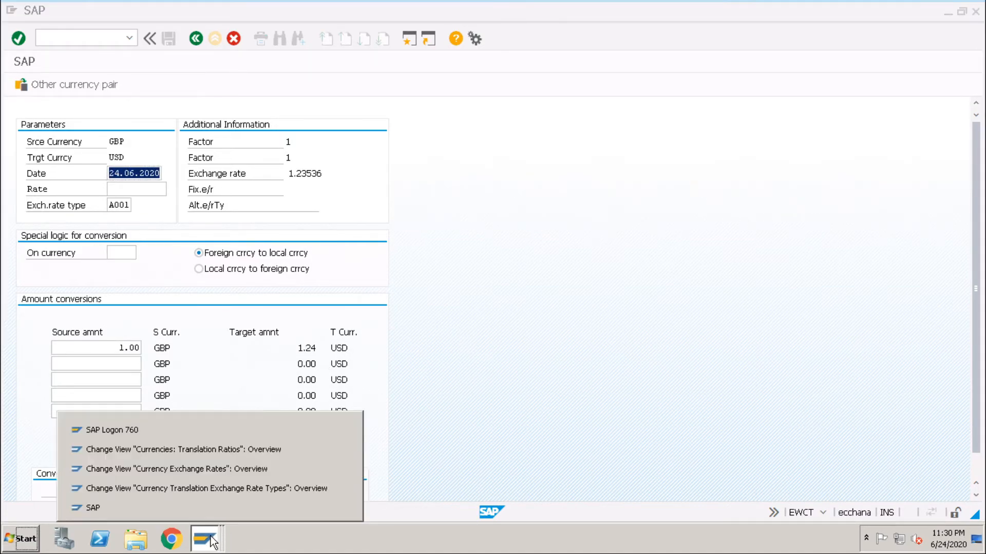
pyautogui.click(237, 470)
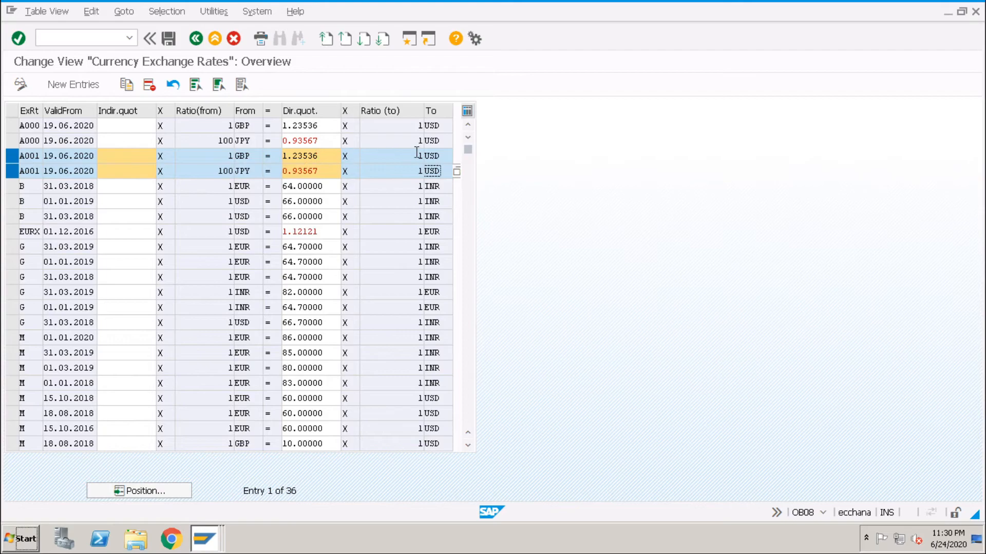
pyautogui.moveTo(326, 156); pyautogui.dragTo(270, 157)
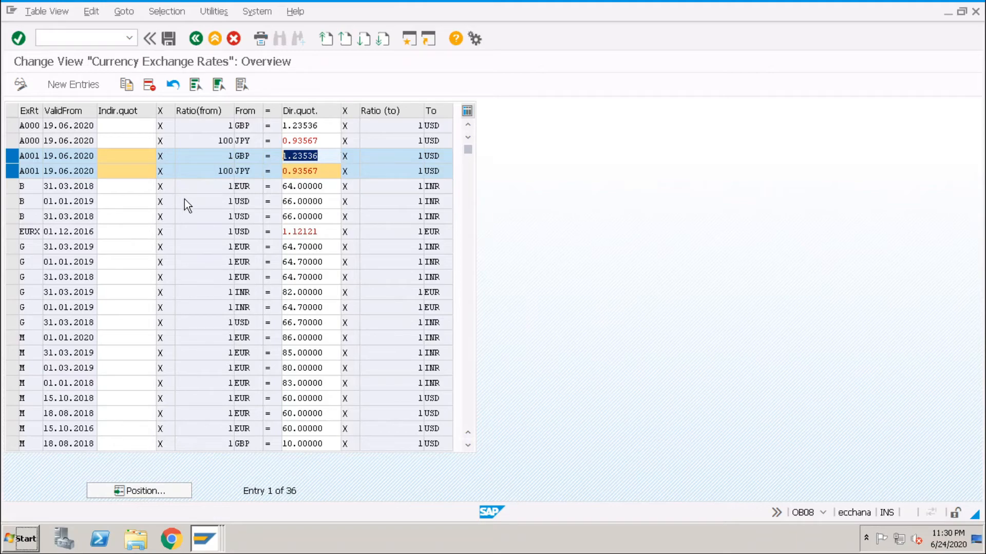
pyautogui.click(325, 172)
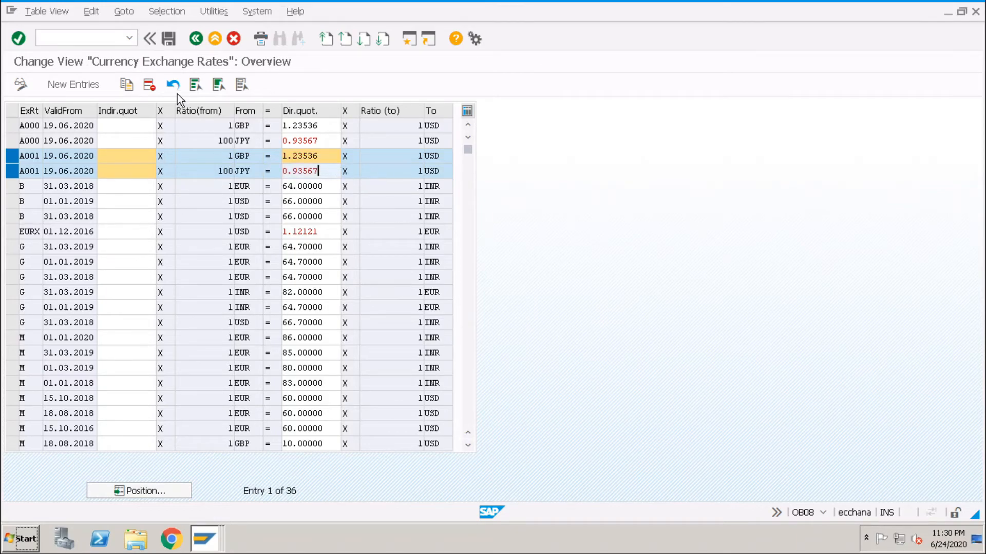
# - Return to the EWCT session, change the currency pair to JPY to USD and convert the source amount of 100 JPY
pyautogui.click(205, 548)
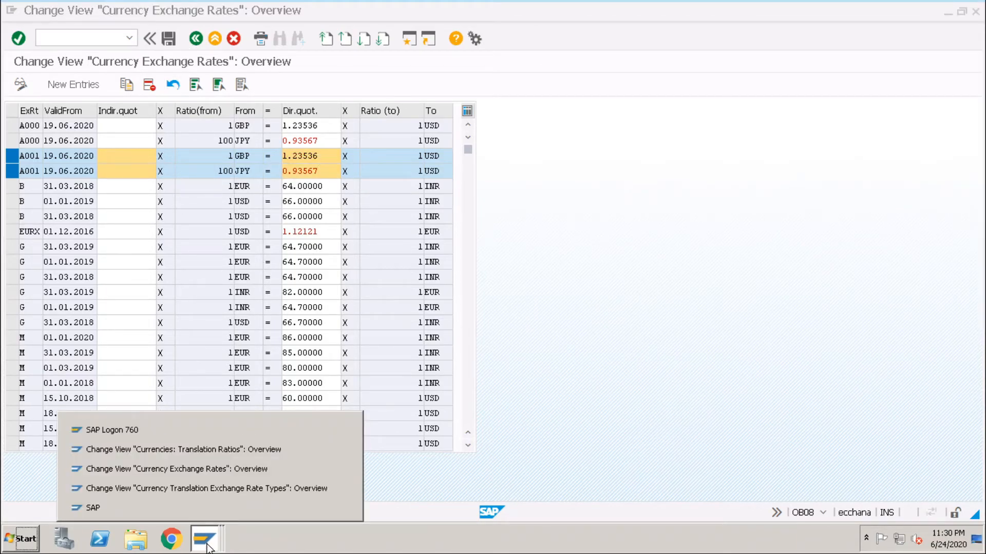
pyautogui.click(199, 506)
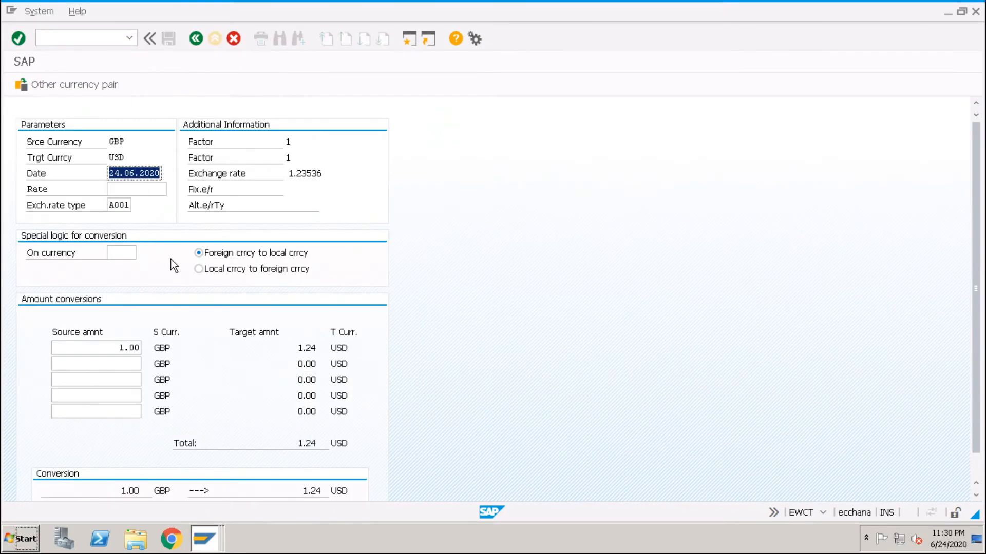
pyautogui.click(87, 85)
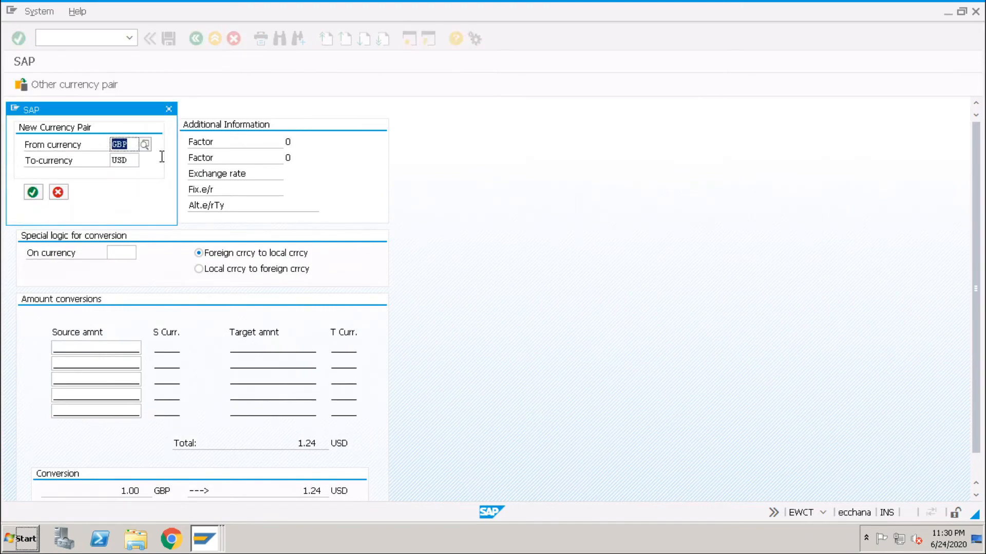
pyautogui.write('jpy')
pyautogui.press('Tab')
pyautogui.write('usd')
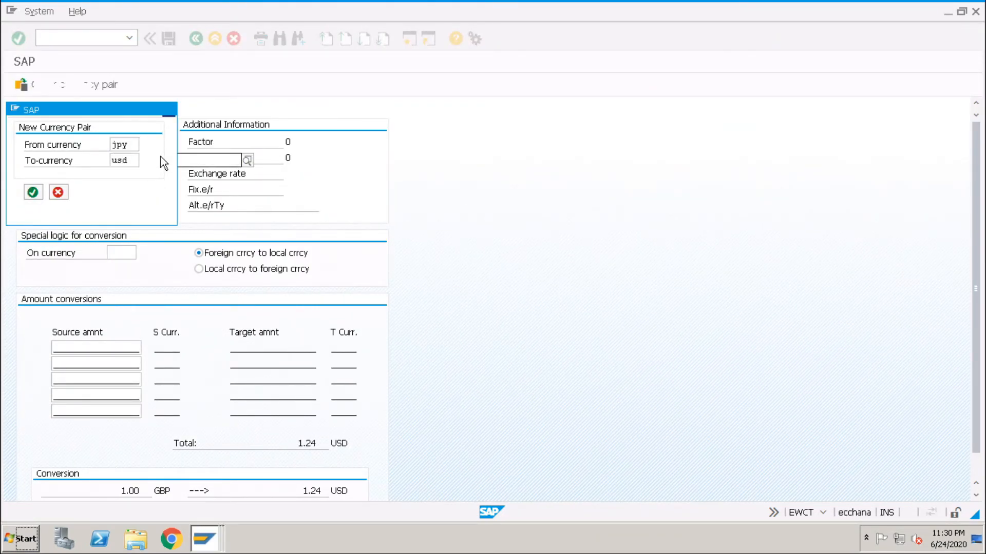
pyautogui.press('Return')
pyautogui.click(132, 348)
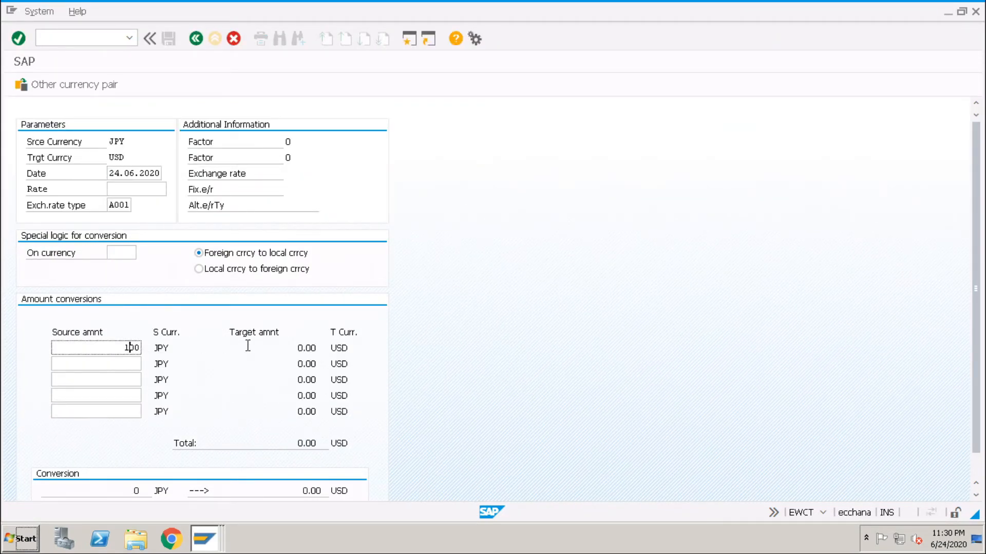
pyautogui.press('Return')
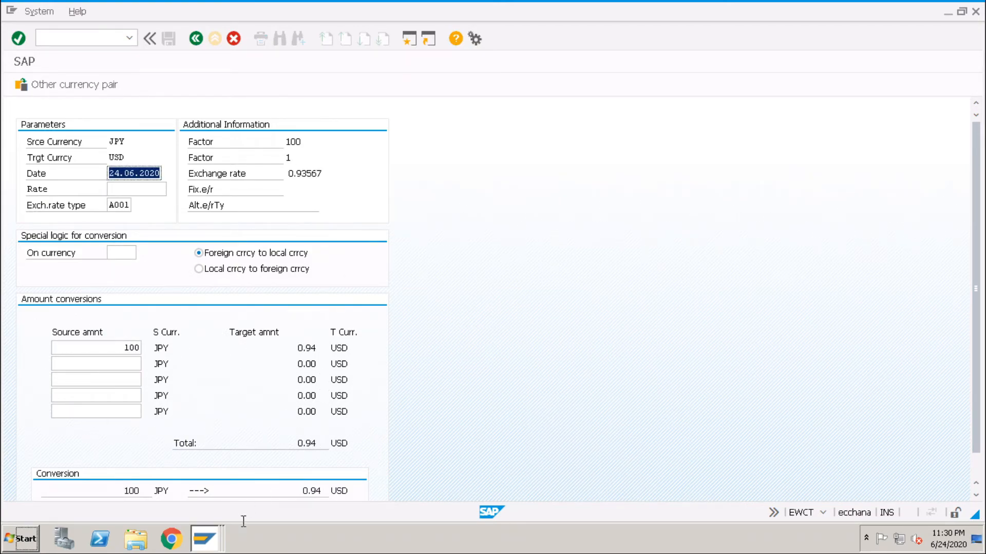
# - Check the A001 direct quotation for JPY and the GBP to USD entry in the Currency Exchange Rates view
pyautogui.click(204, 539)
pyautogui.click(211, 475)
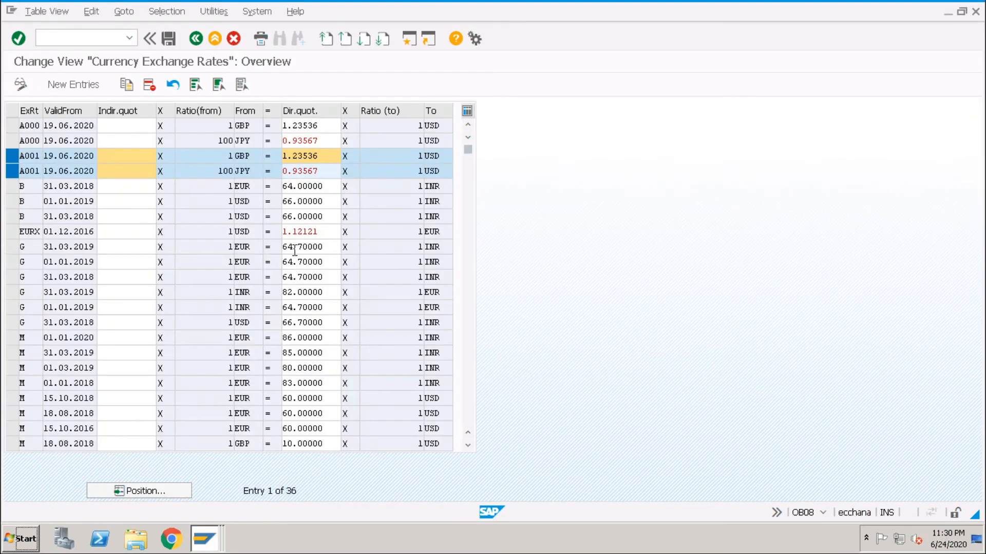
pyautogui.moveTo(322, 171); pyautogui.dragTo(281, 171)
pyautogui.doubleClick(434, 155)
pyautogui.doubleClick(256, 156)
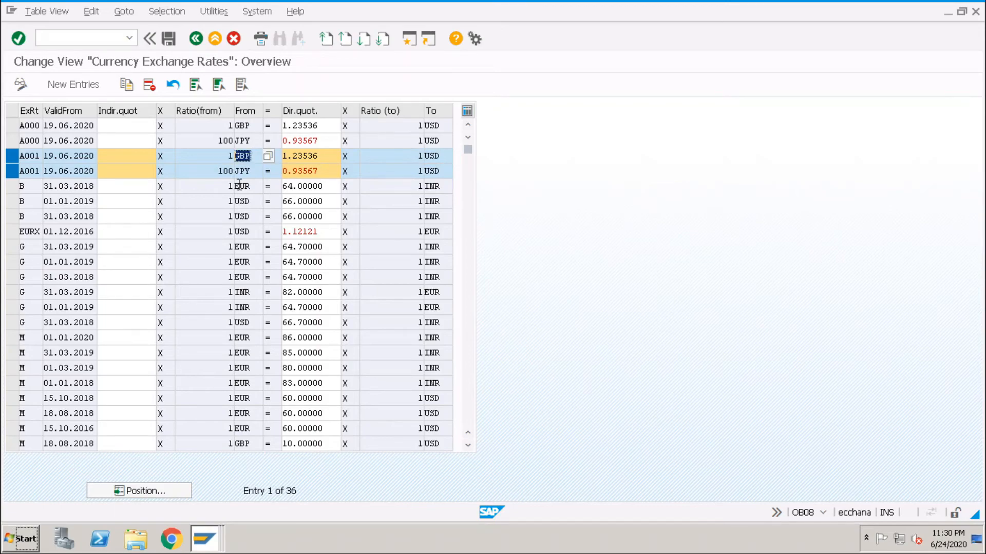
# - Return to the EWCT session and change the currency pair to USD to GBP
pyautogui.click(211, 532)
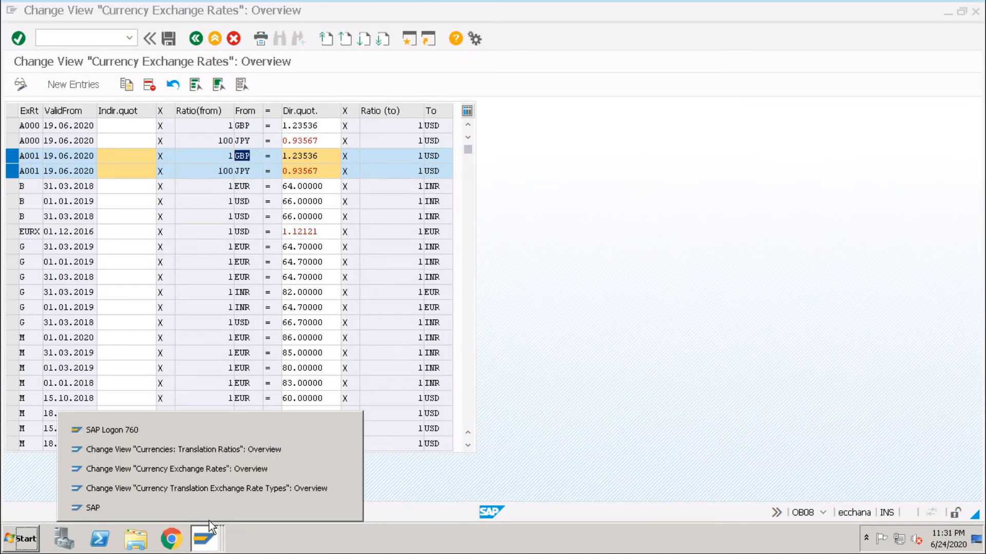
pyautogui.click(204, 513)
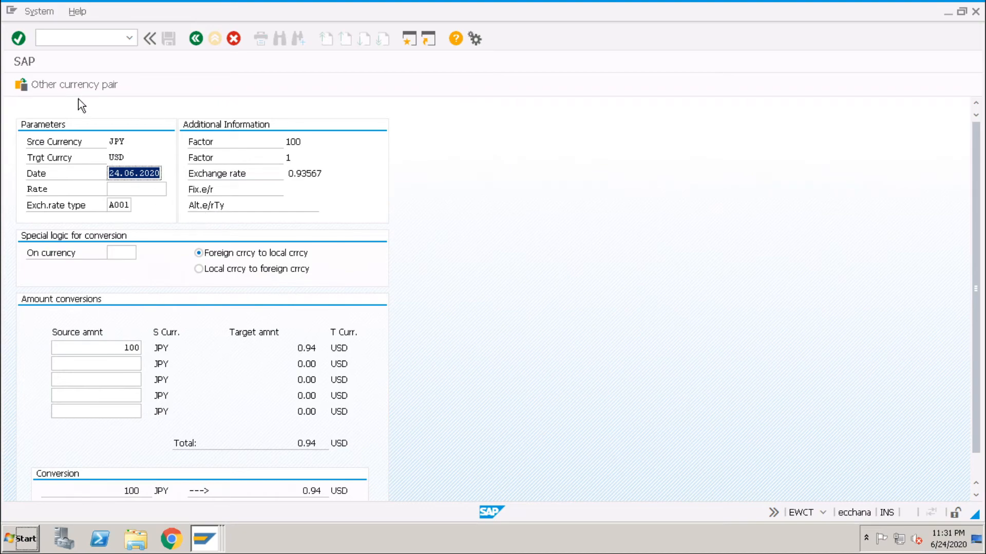
pyautogui.click(77, 85)
pyautogui.write('usd')
pyautogui.press('Tab')
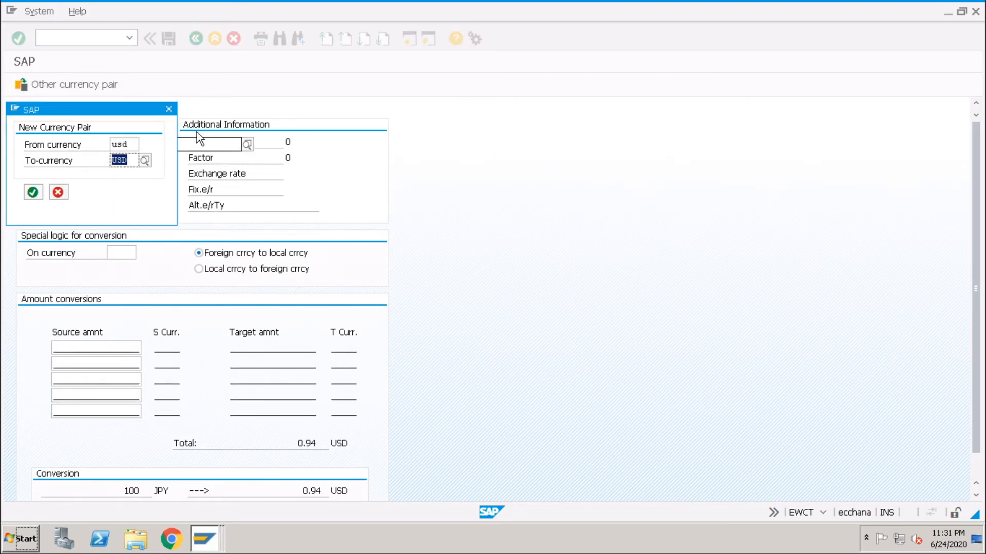
pyautogui.write('gbp')
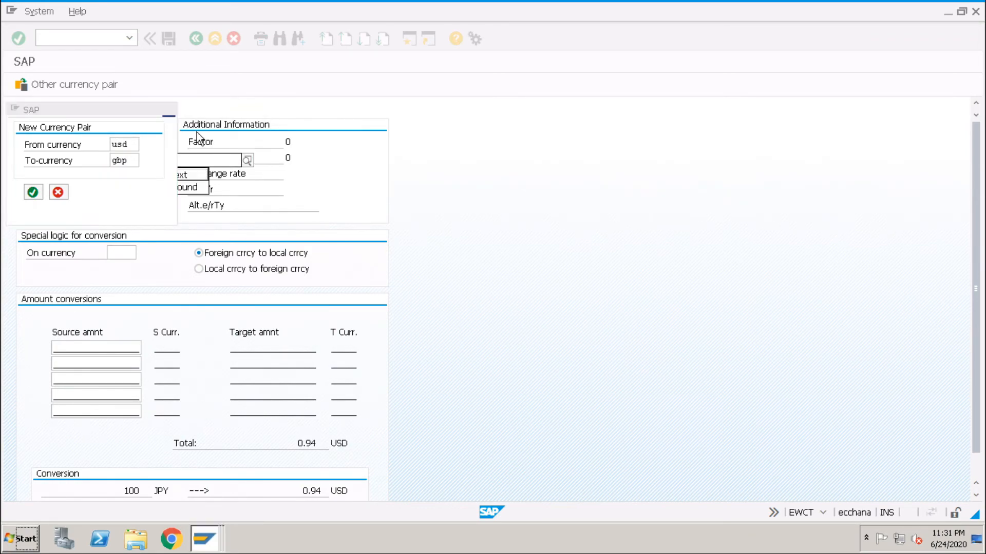
pyautogui.press('Return')
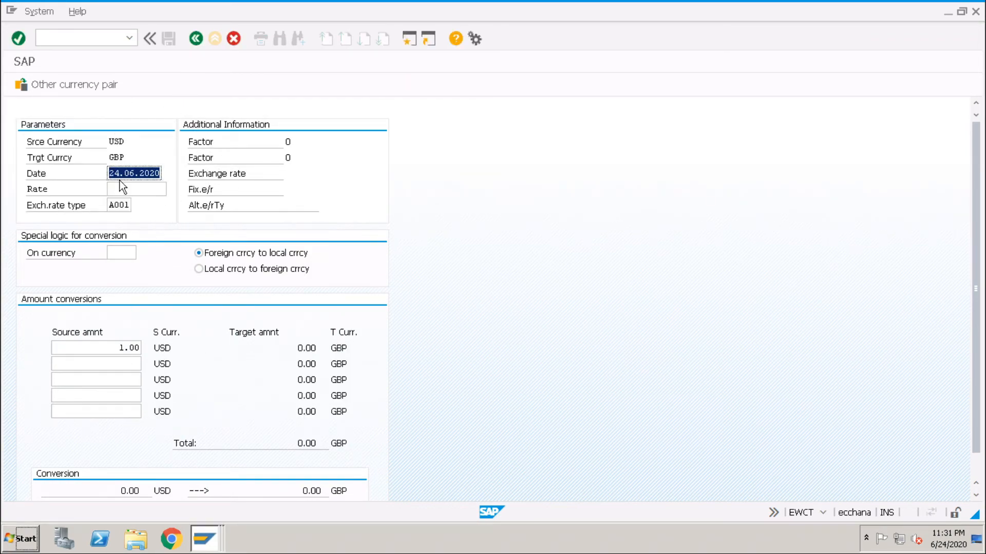
# - Try to convert the source amount of 1.00 USD to GBP with exchange rate type A001
pyautogui.doubleClick(110, 205)
pyautogui.click(130, 347)
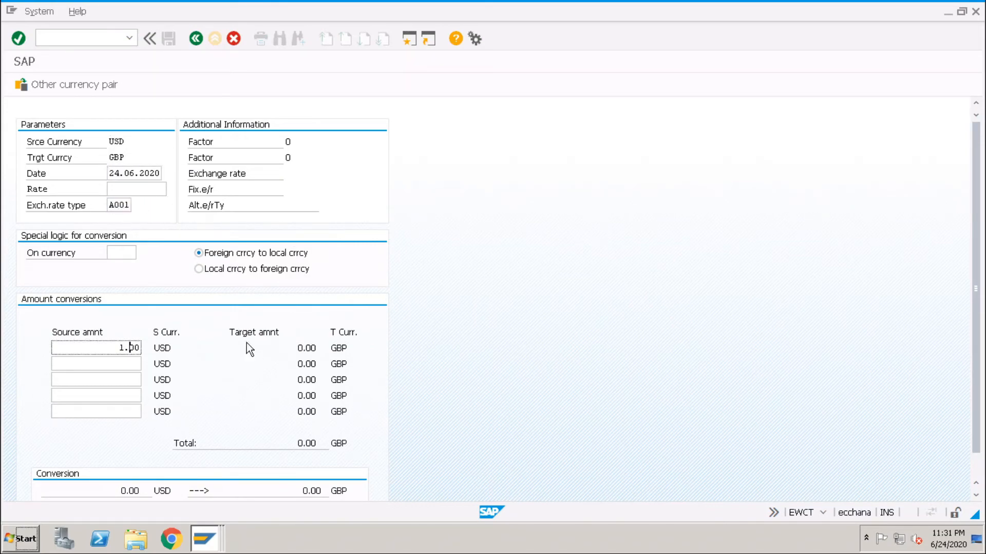
pyautogui.press('Return')
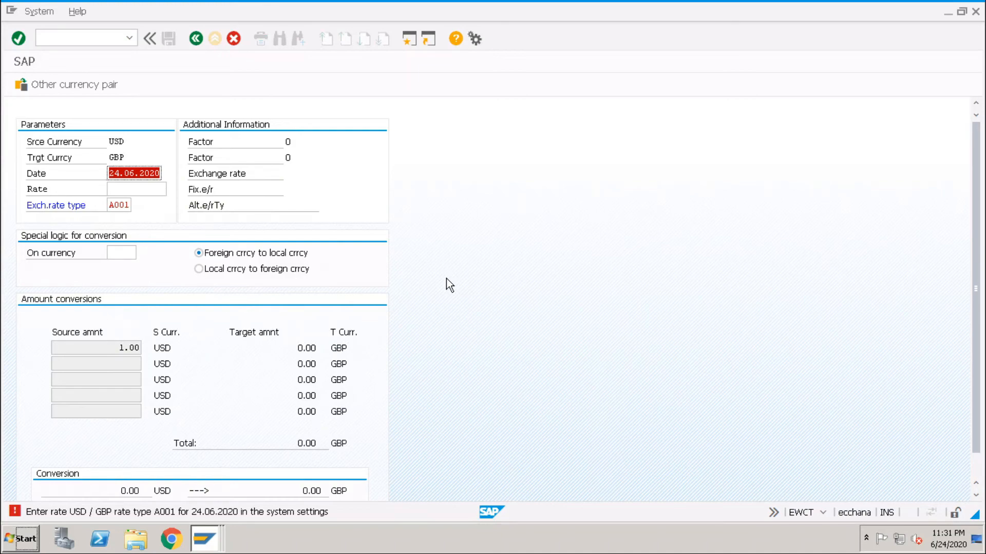
# - Switch to the Currency Exchange Rates view and start a copy of only the A001 GBP to USD entry
pyautogui.click(213, 542)
pyautogui.click(215, 468)
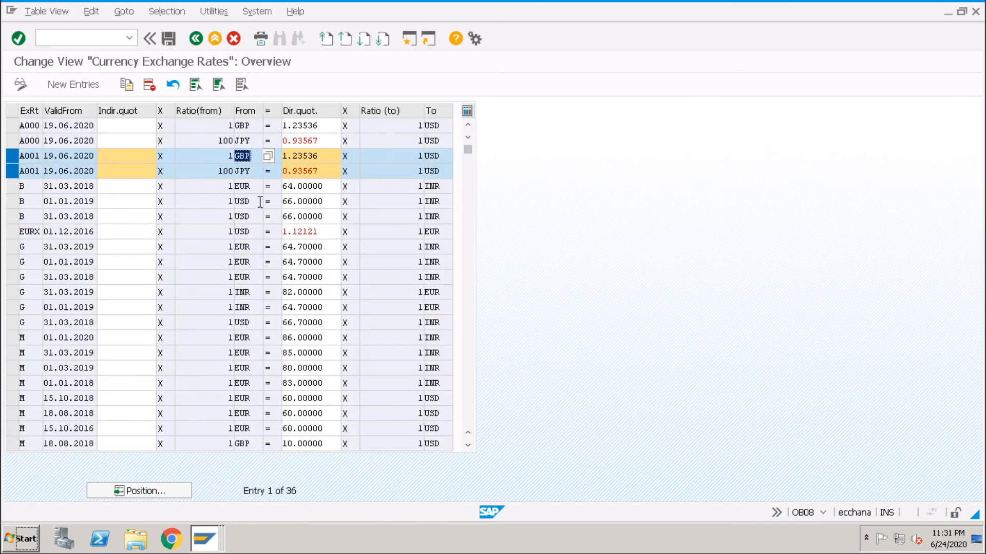
pyautogui.click(11, 174)
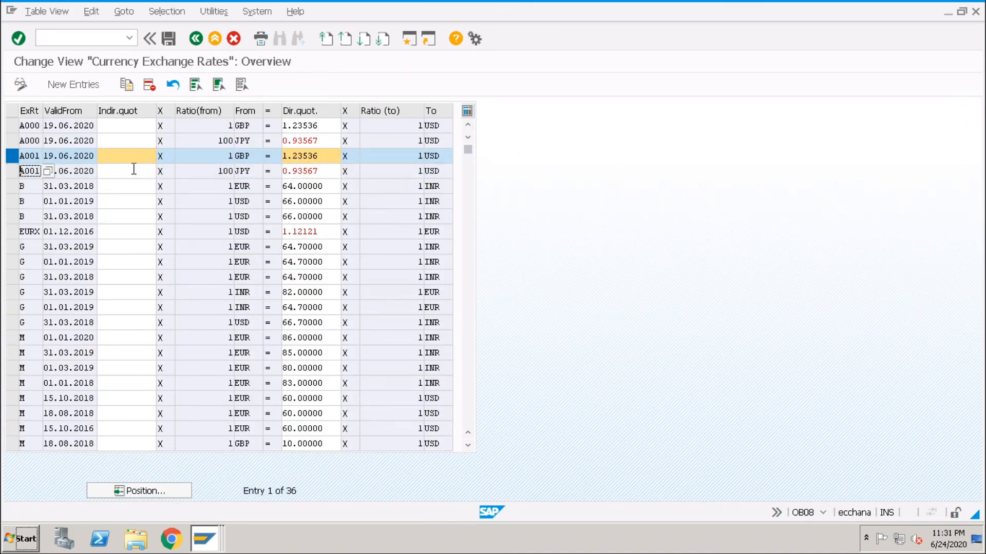
pyautogui.click(127, 85)
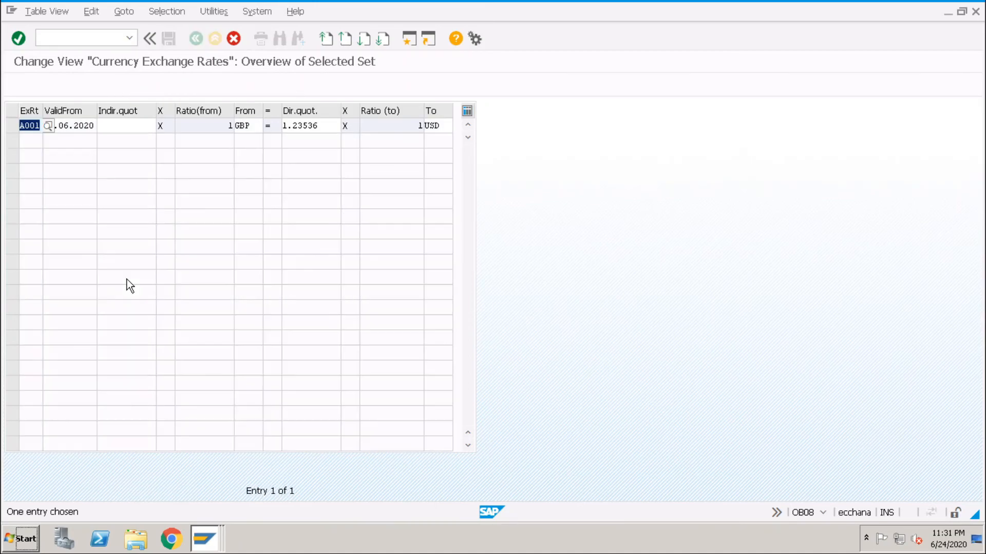
# - Set the copied A001 entry's from-currency to USD and its to-currency to GBP
pyautogui.press('Tab')
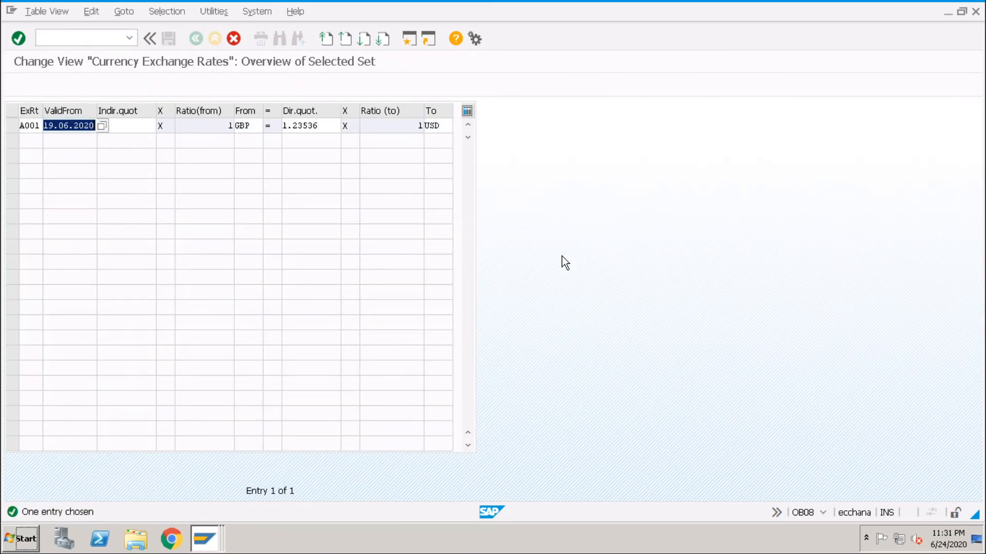
pyautogui.press('Tab')
pyautogui.press('Tab')
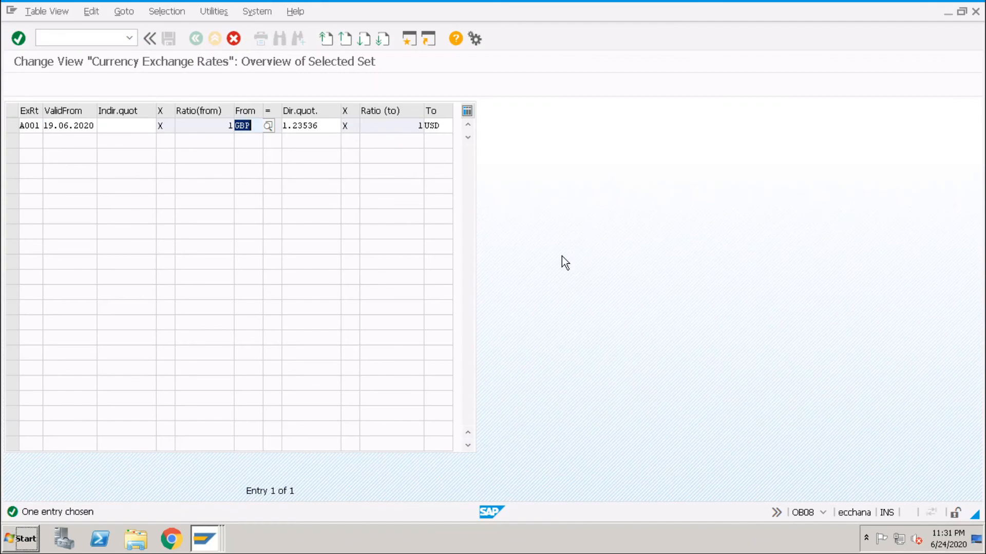
pyautogui.write('usd')
pyautogui.press('Tab')
pyautogui.press('Tab')
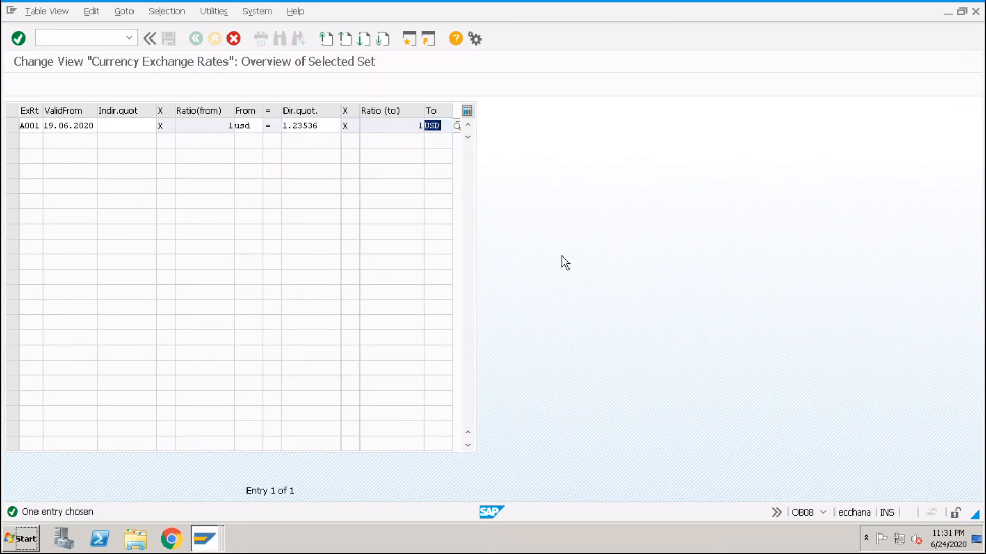
pyautogui.write('gbp')
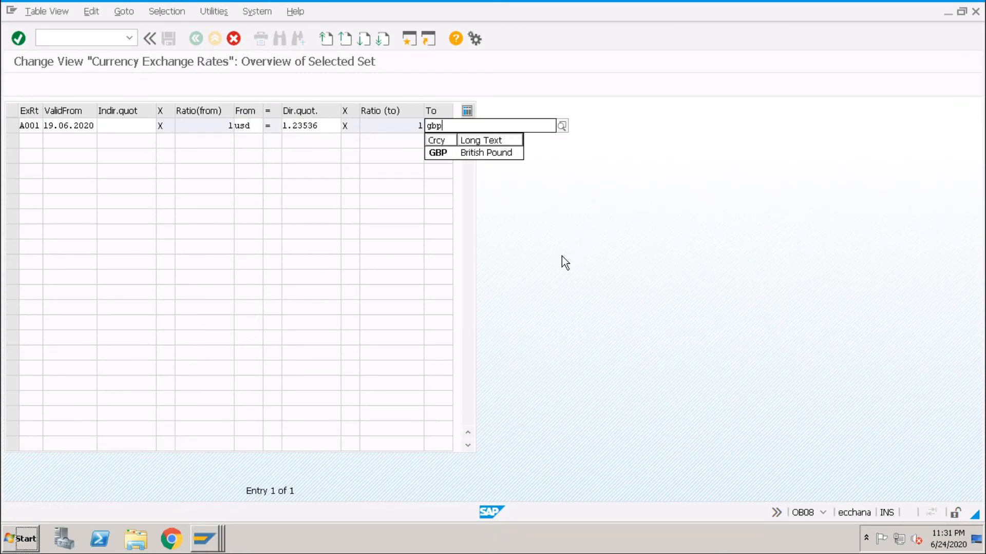
# - Set the direct quotation of the copied A001 USD to GBP entry to 0.81 and save the exchange rates
pyautogui.hotkey('shift', 'Tab')
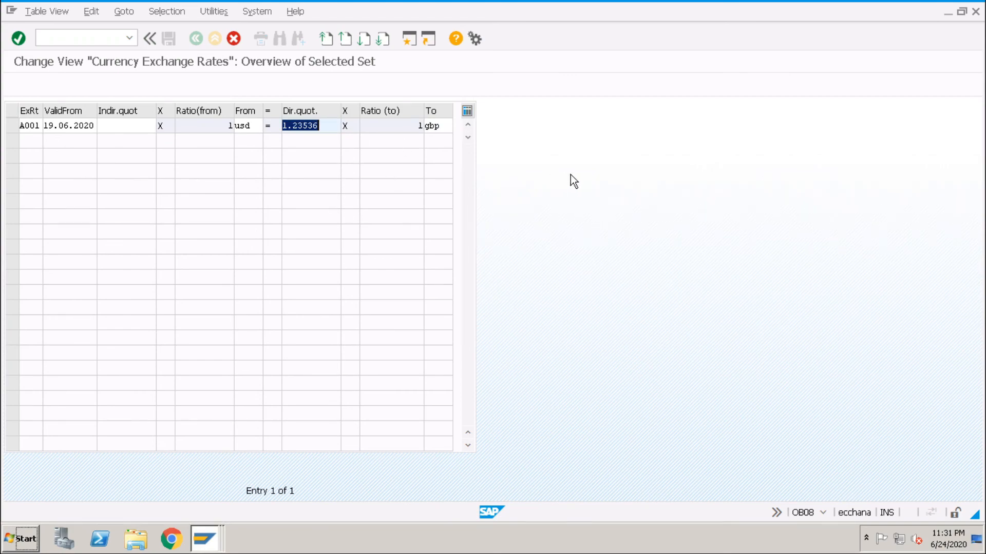
pyautogui.write('.81')
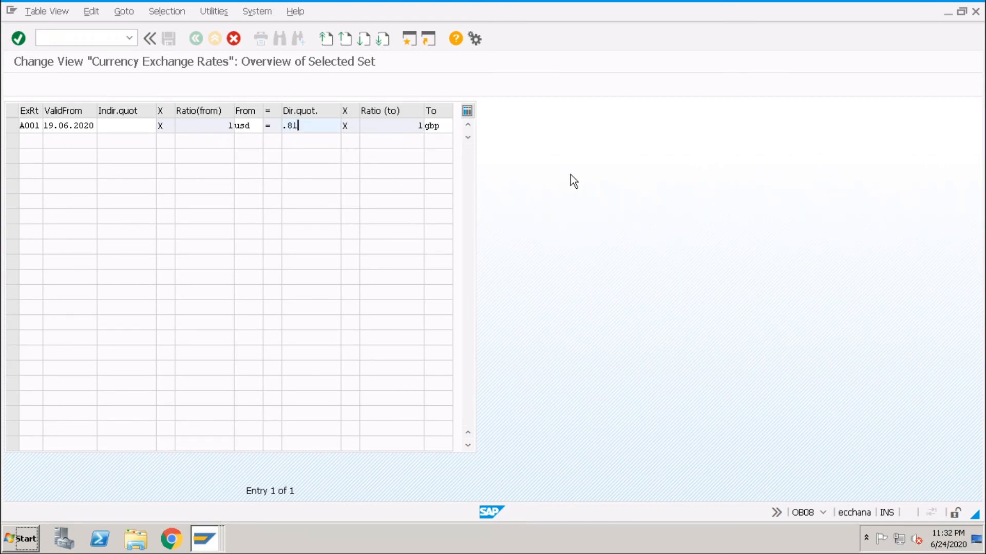
pyautogui.press('Return')
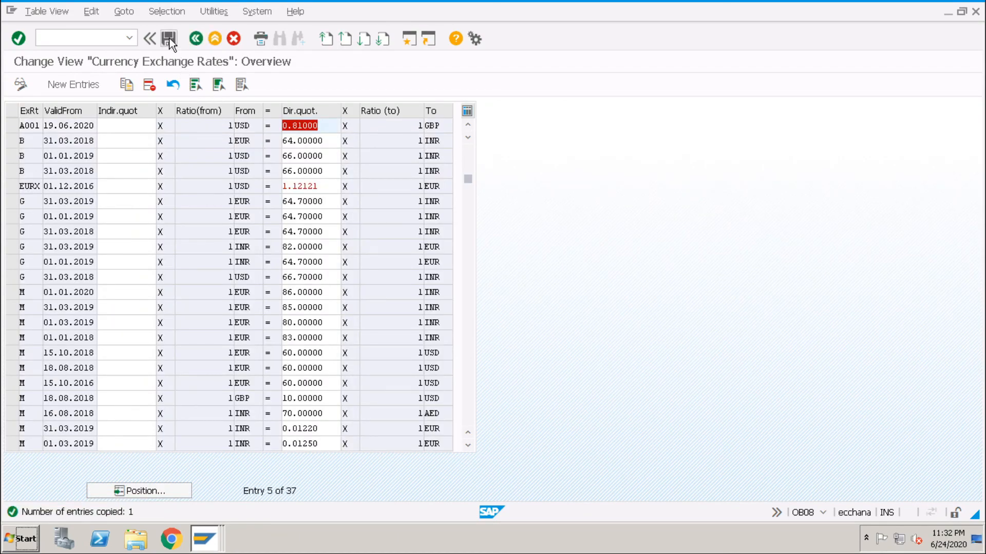
pyautogui.click(169, 39)
# - Return to the EWCT session, convert the source amount of 1.00 USD to GBP with A001 and check the rate and target amount
pyautogui.click(208, 543)
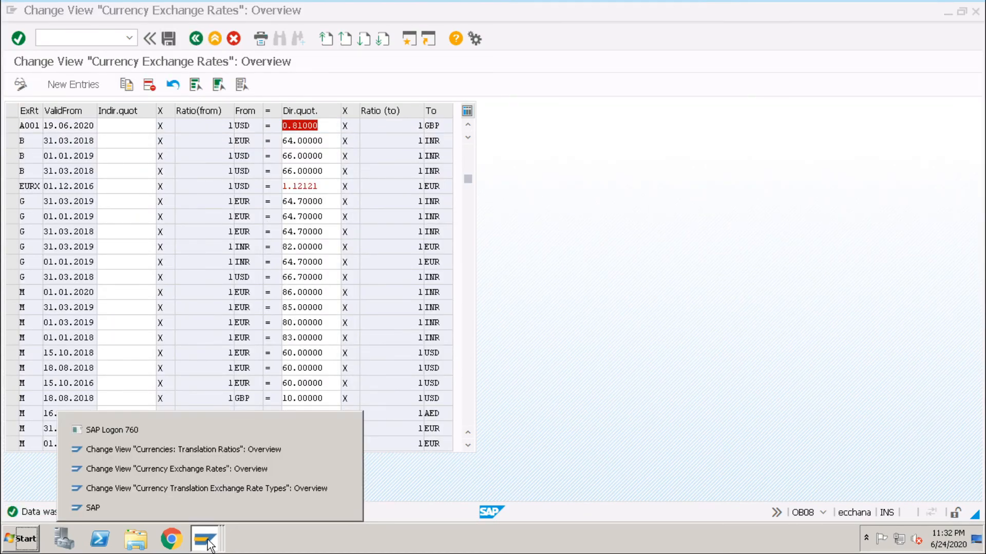
pyautogui.click(187, 511)
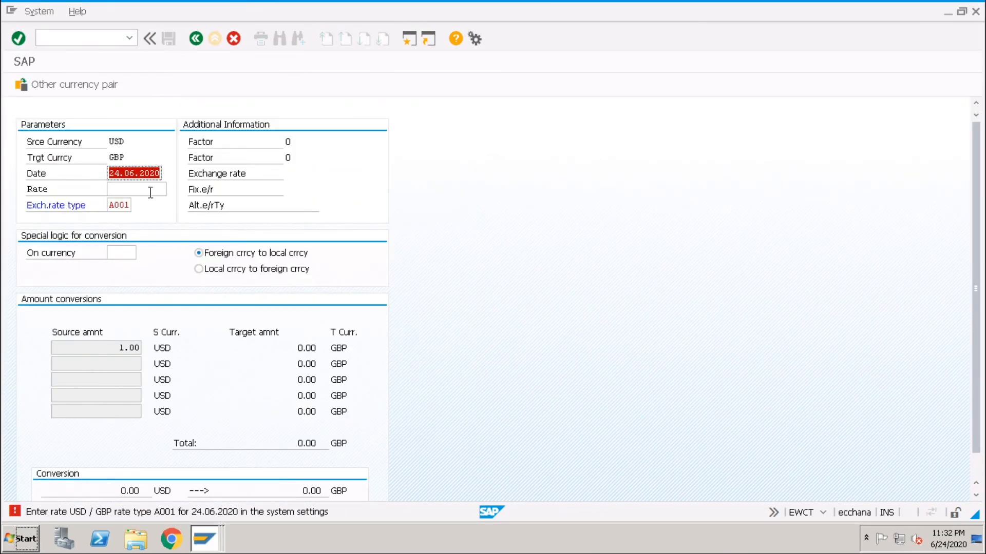
pyautogui.press('Return')
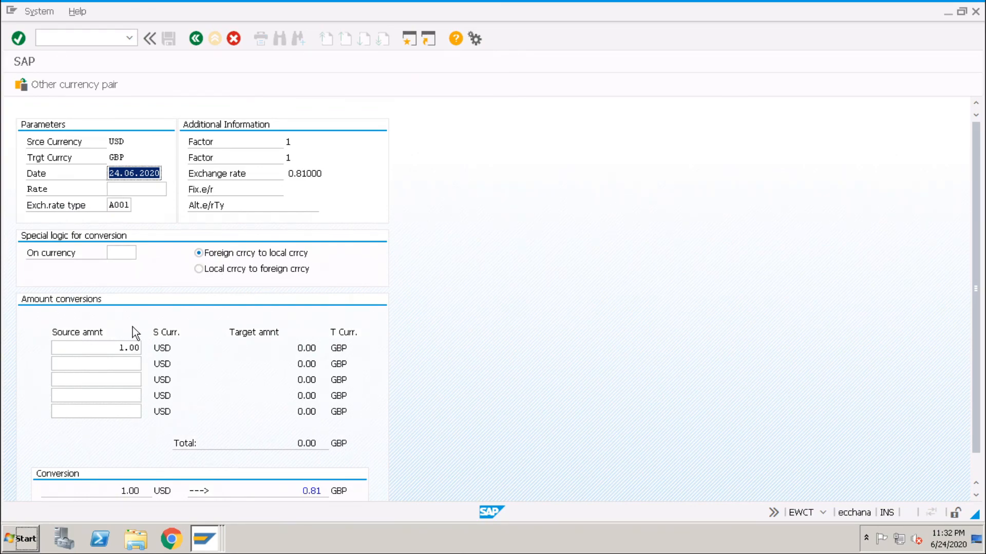
pyautogui.moveTo(325, 173); pyautogui.dragTo(280, 174)
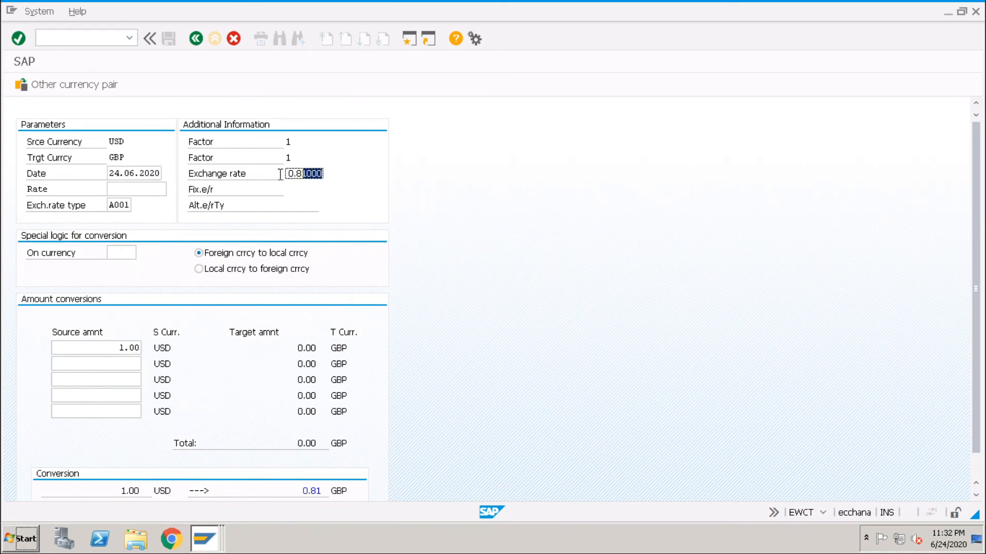
pyautogui.click(135, 348)
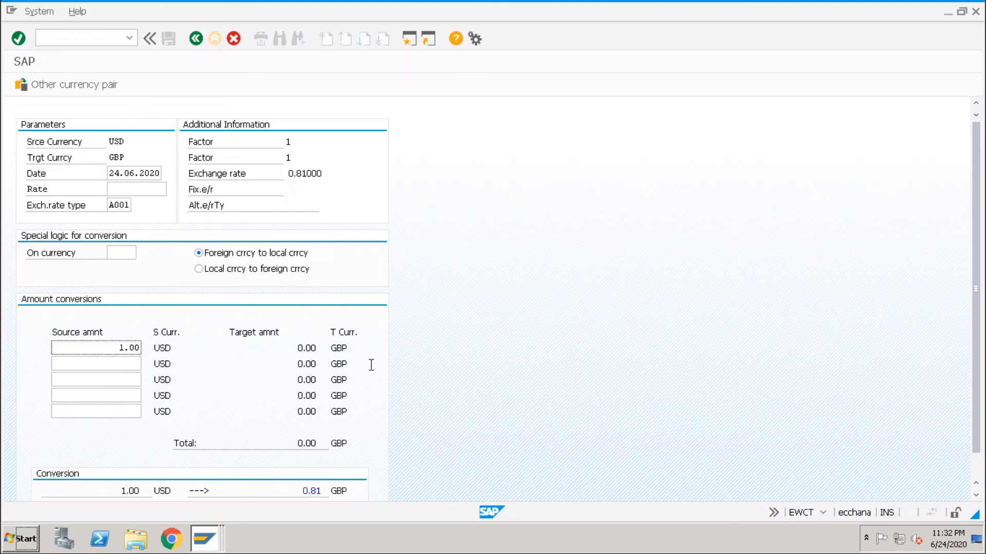
pyautogui.press('Return')
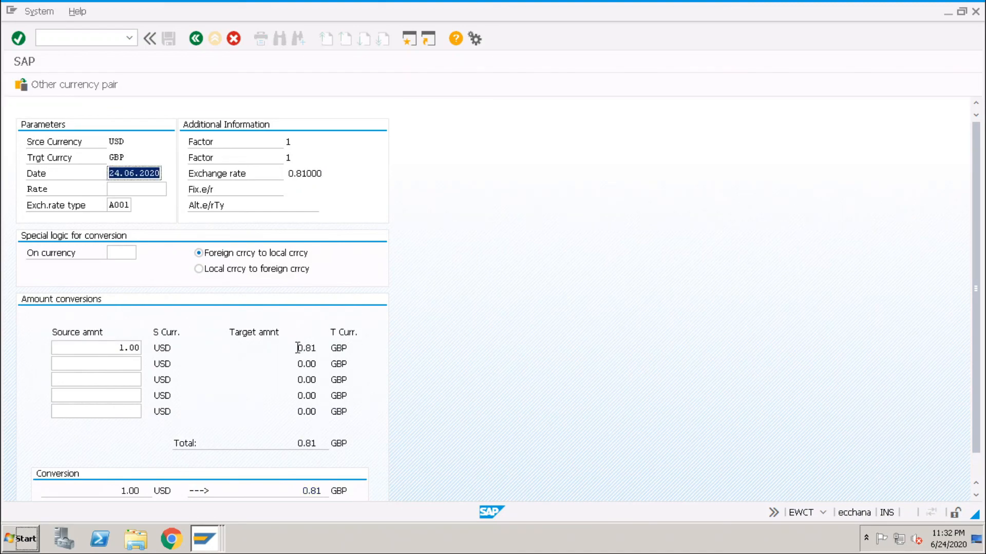
pyautogui.moveTo(298, 348); pyautogui.dragTo(318, 349)
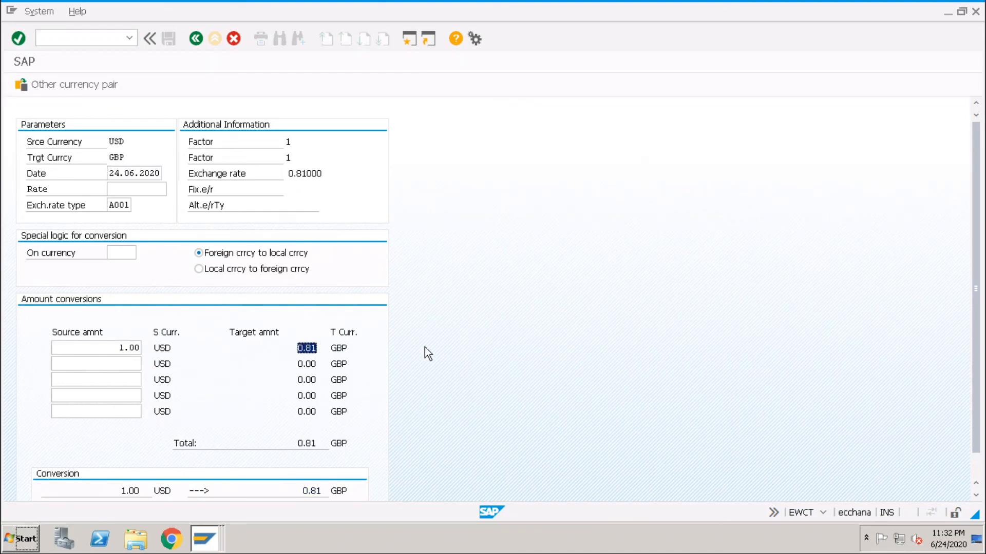